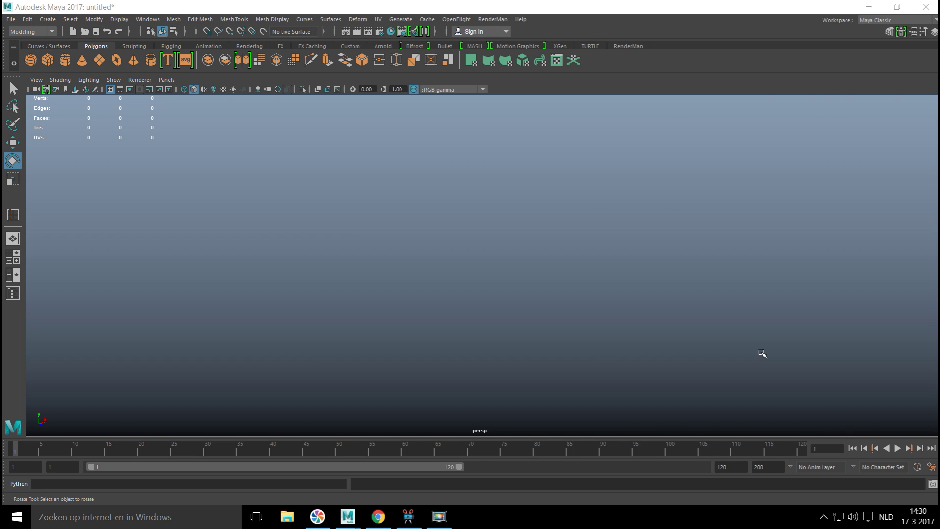
# Check the reference image in the browser, then return to the Maya scene
pyautogui.hotkey('alt', 'Tab')
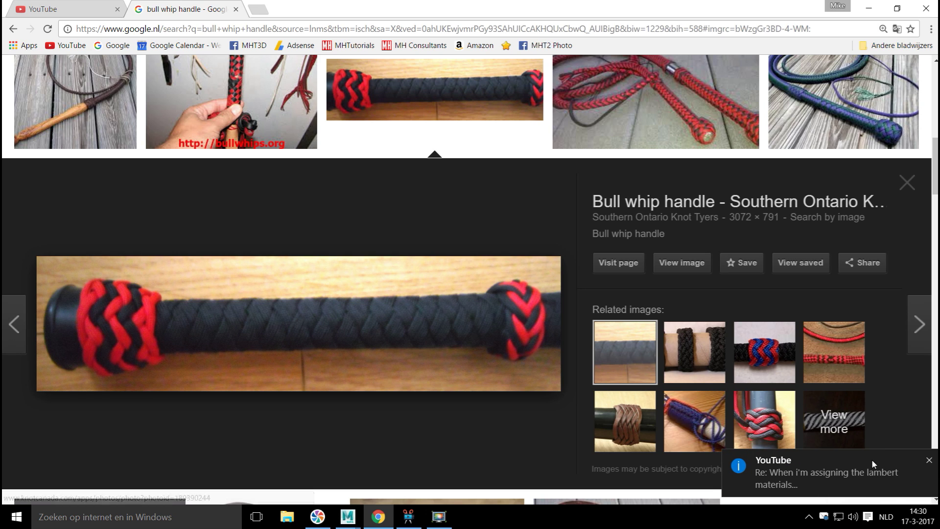
pyautogui.click(929, 461)
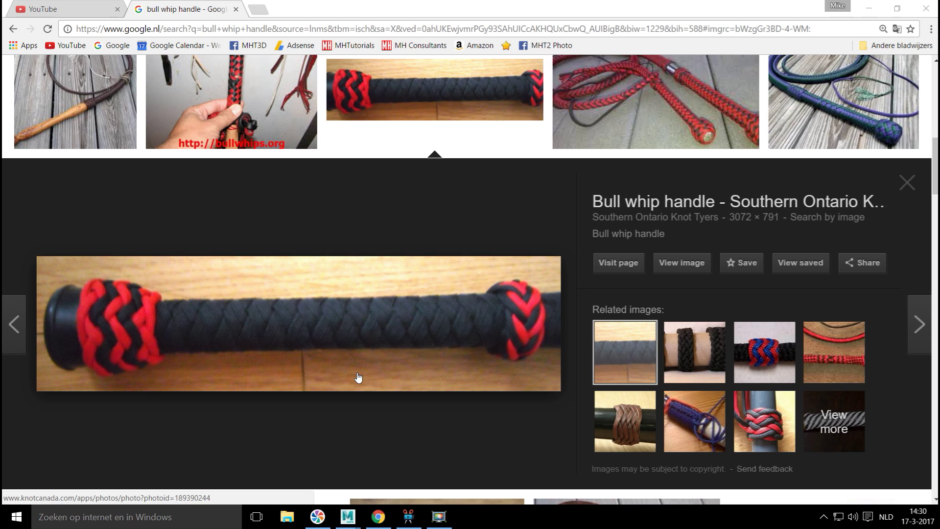
pyautogui.hotkey('alt', 'Tab')
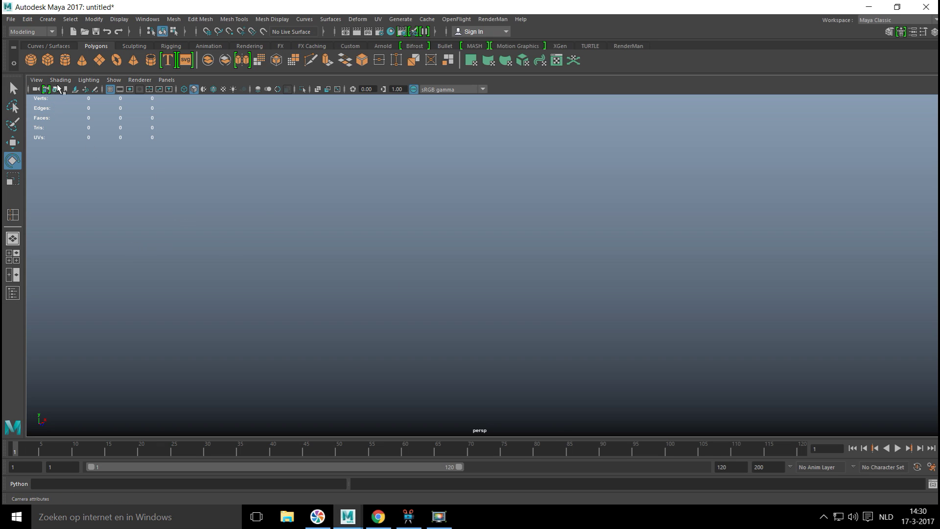
# Create a polygon cube, frame it, and scale it flat into a thin slab
pyautogui.click(48, 59)
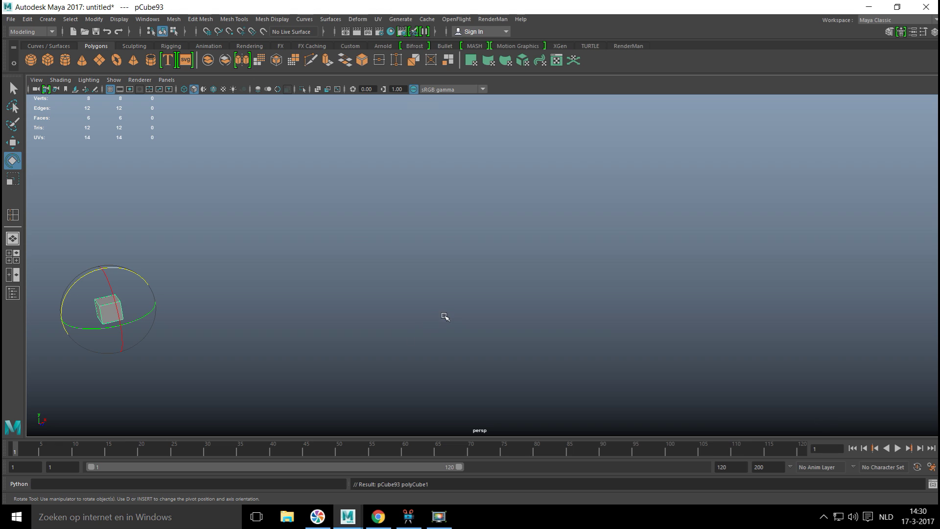
pyautogui.press('f')
pyautogui.press('r')
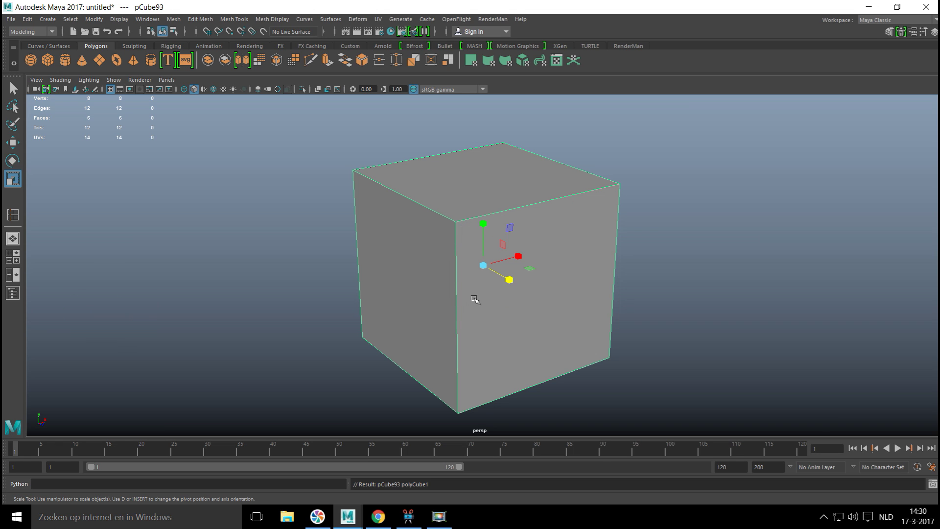
pyautogui.moveTo(517, 255); pyautogui.dragTo(482, 272)
pyautogui.keyDown('alt'); pyautogui.moveTo(451, 301); pyautogui.dragTo(443, 290); pyautogui.keyUp('alt')
# Turn the slab about 45 degrees and adjust the view so it sits level
pyautogui.press('e')
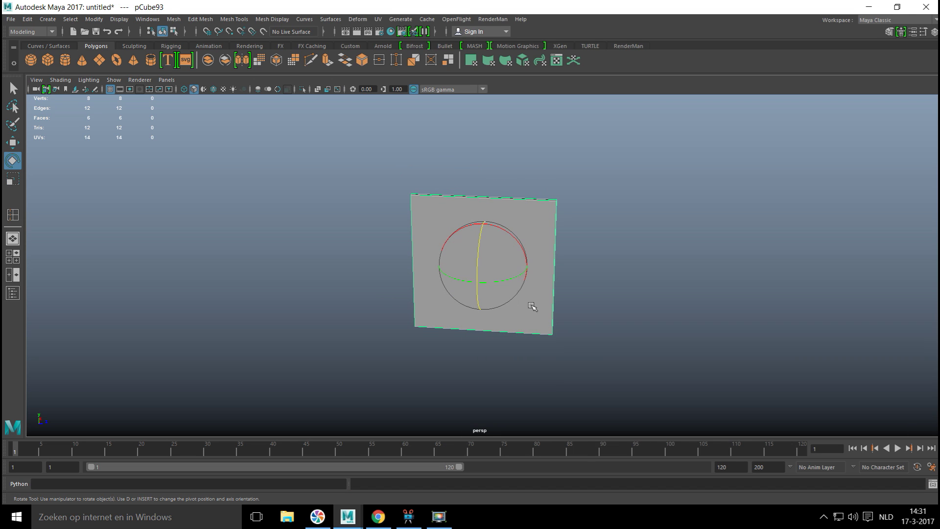
pyautogui.moveTo(504, 231); pyautogui.dragTo(523, 254)
pyautogui.moveTo(508, 293); pyautogui.dragTo(553, 275)
pyautogui.press('r')
pyautogui.keyDown('alt'); pyautogui.moveTo(654, 309); pyautogui.dragTo(666, 325); pyautogui.keyUp('alt')
pyautogui.keyDown('alt'); pyautogui.moveTo(665, 325); pyautogui.dragTo(621, 321, button='middle'); pyautogui.keyUp('alt')
pyautogui.keyDown('alt'); pyautogui.moveTo(620, 320); pyautogui.dragTo(608, 313); pyautogui.keyUp('alt')
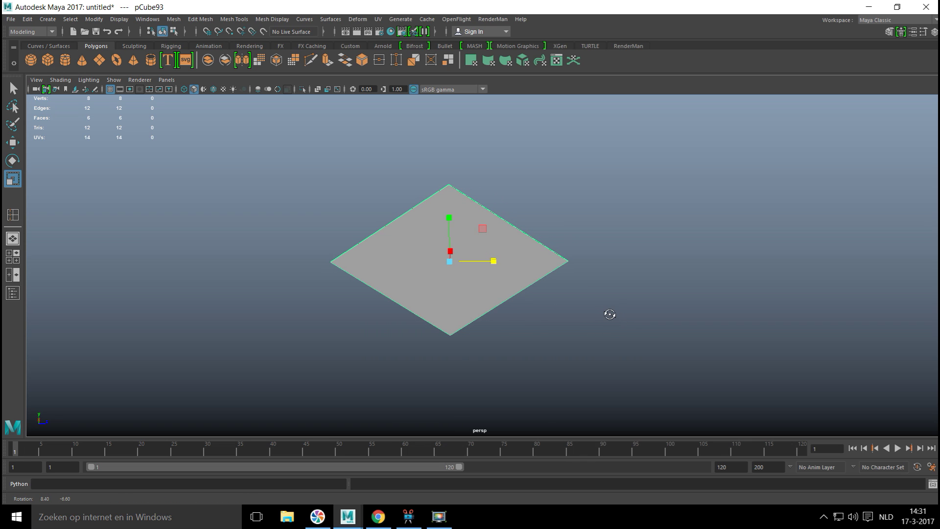
pyautogui.click(194, 19)
# Set the Insert Edge Loop options to Multiple edge loops with 3 loops
pyautogui.click(194, 19)
pyautogui.click(147, 20)
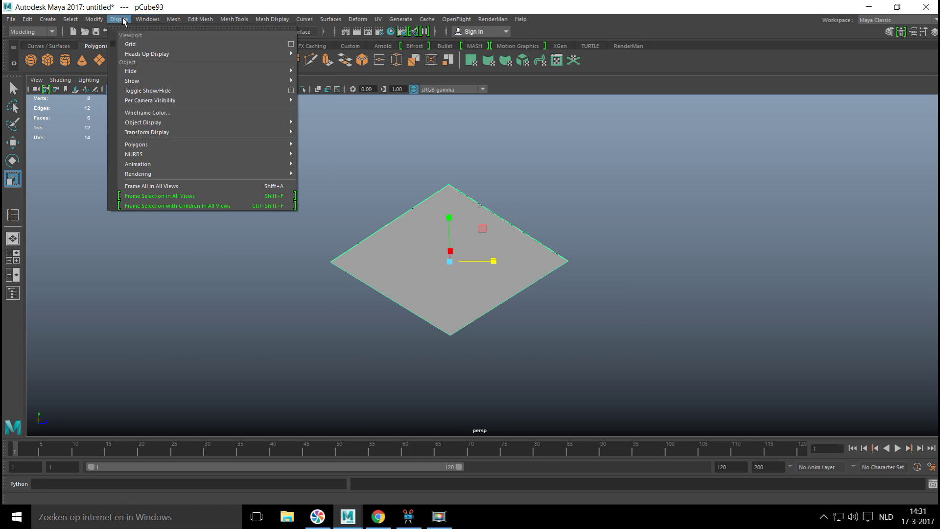
pyautogui.moveTo(235, 20)
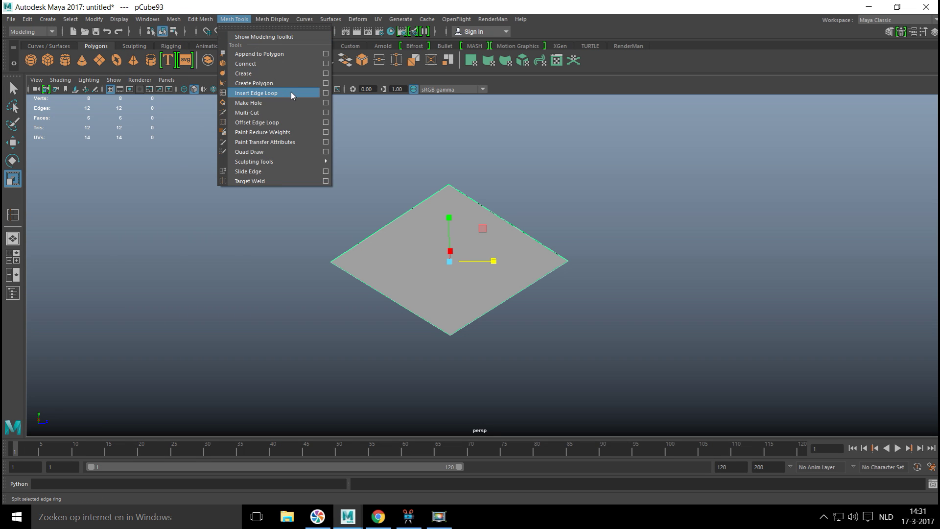
pyautogui.click(325, 93)
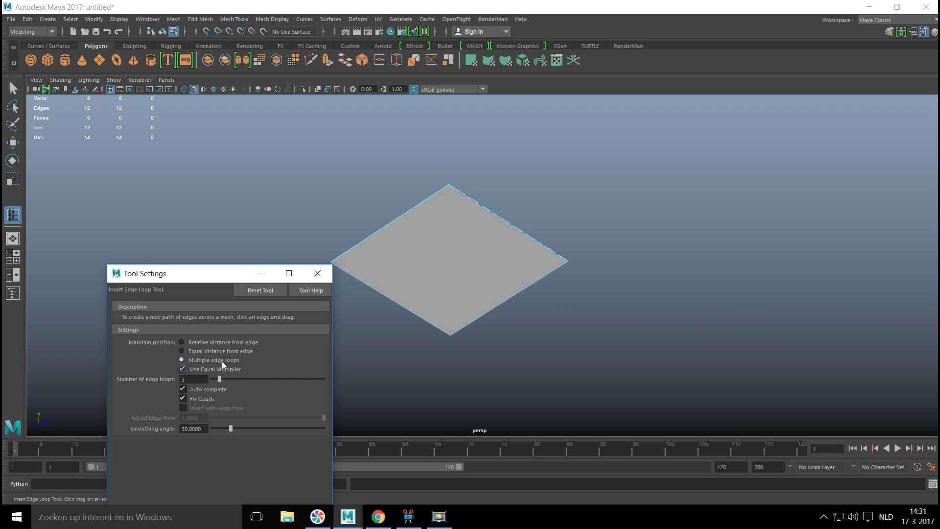
pyautogui.click(259, 273)
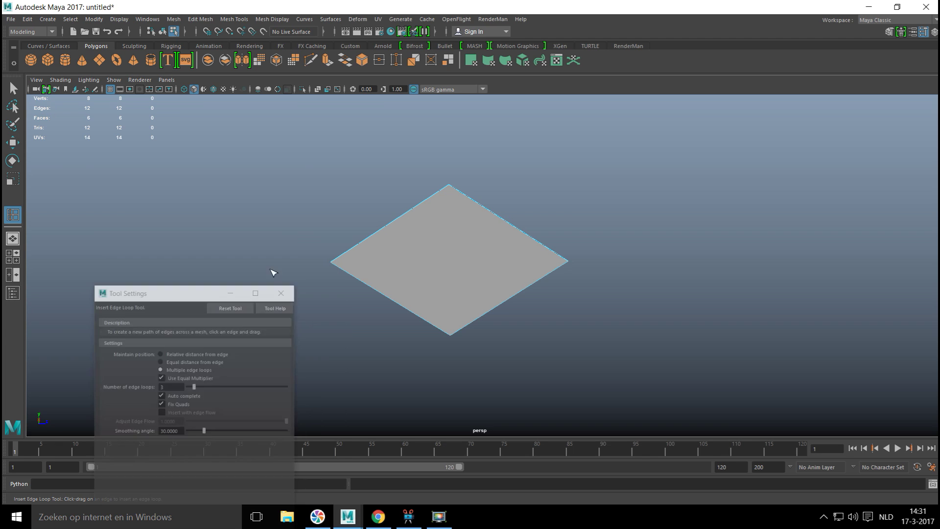
# Insert three edge loops along each of two perpendicular edges, then return to object selection
pyautogui.click(390, 228)
pyautogui.click(503, 219)
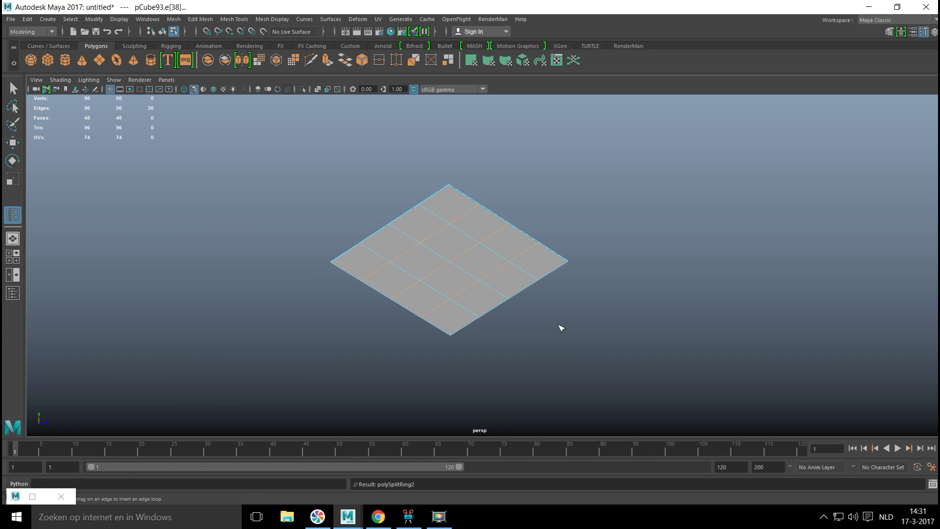
pyautogui.press('q')
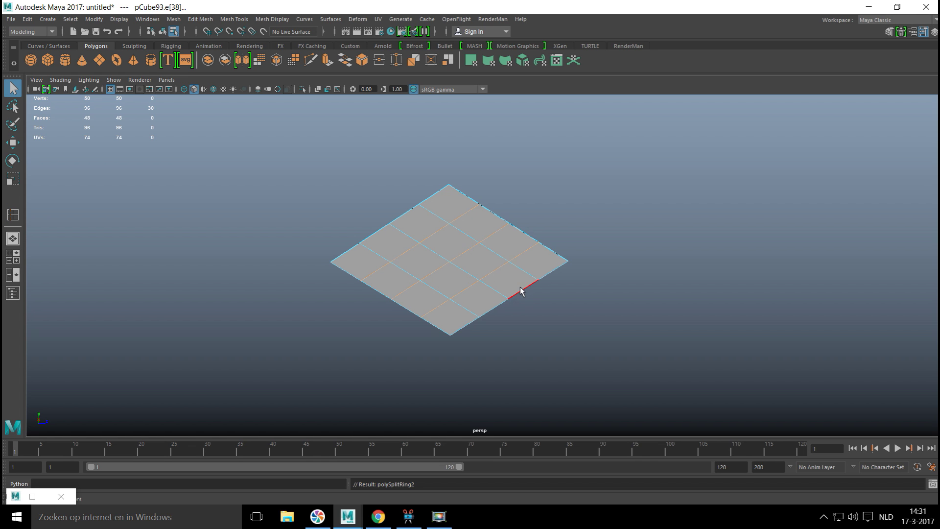
pyautogui.moveTo(467, 227); pyautogui.dragTo(494, 215, button='right')
pyautogui.keyDown('alt'); pyautogui.moveTo(573, 303); pyautogui.dragTo(623, 268); pyautogui.keyUp('alt')
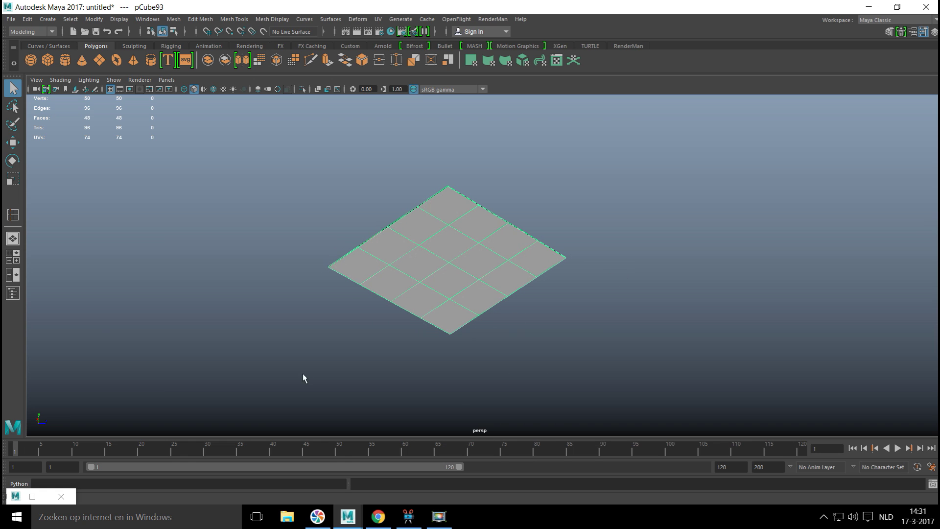
pyautogui.click(12, 258)
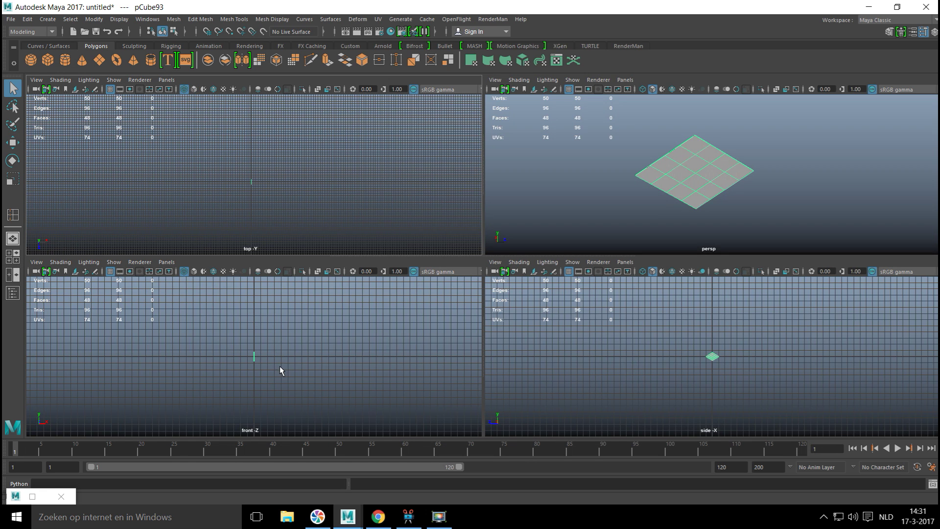
# In the side view, duplicate the plate with Ctrl+D and Shift+D into a row of five
pyautogui.press('space')
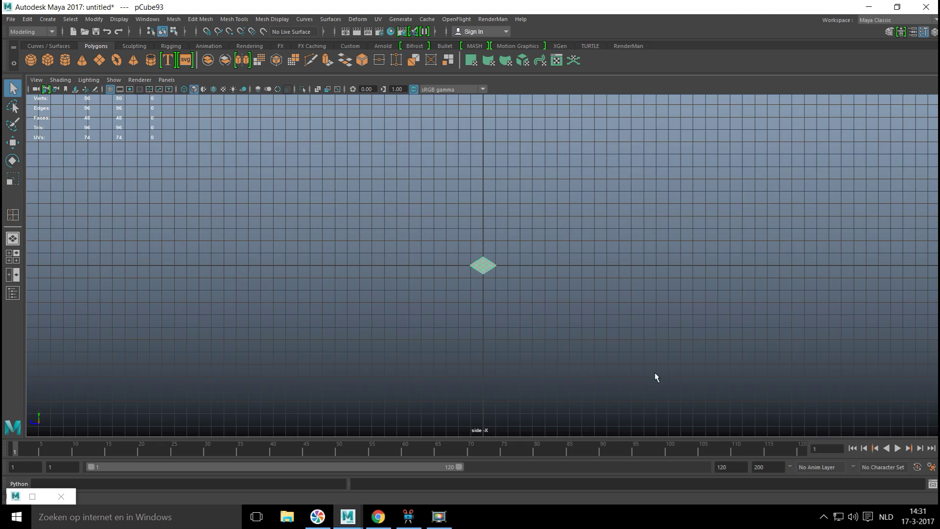
pyautogui.scroll(2, 534, 328)
pyautogui.scroll(4, 543, 336)
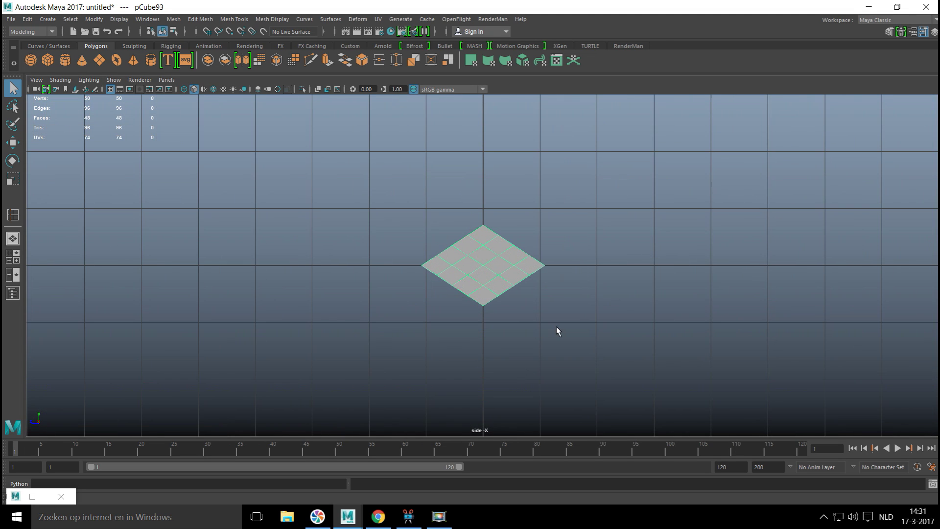
pyautogui.hotkey('ctrl', 'd')
pyautogui.press('w')
pyautogui.moveTo(440, 266); pyautogui.dragTo(557, 278)
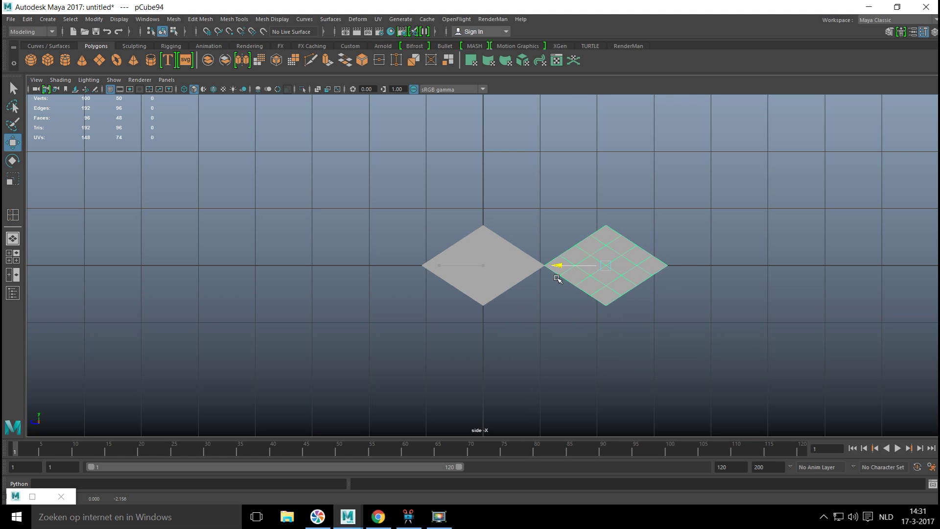
pyautogui.scroll(-3, 376, 264)
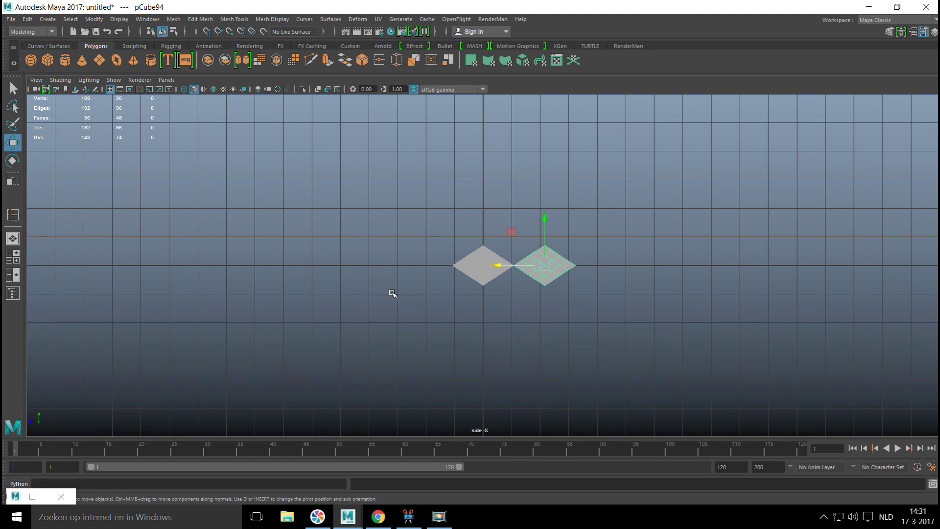
pyautogui.hotkey('shift', 'd')
pyautogui.hotkey('shift', 'd')
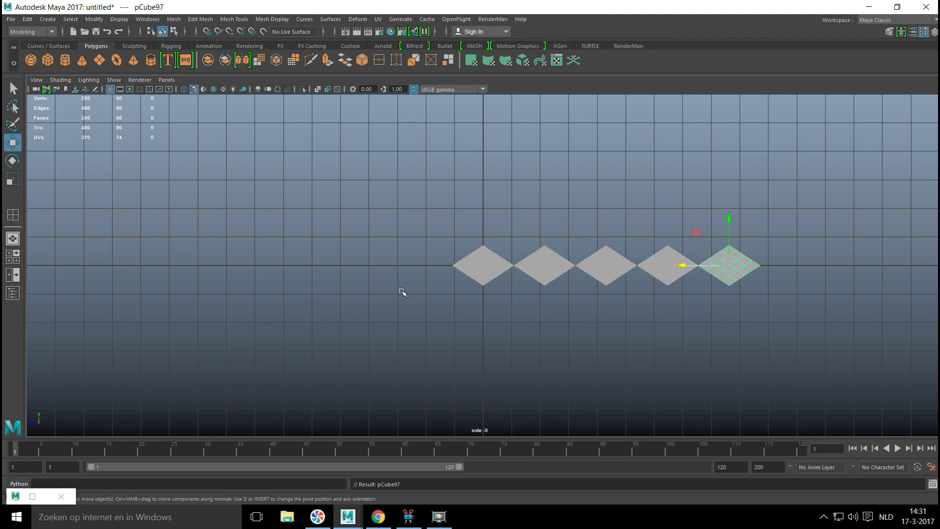
# Select all five plates, delete their history, freeze transformations and combine them into one mesh
pyautogui.moveTo(378, 211); pyautogui.dragTo(828, 353)
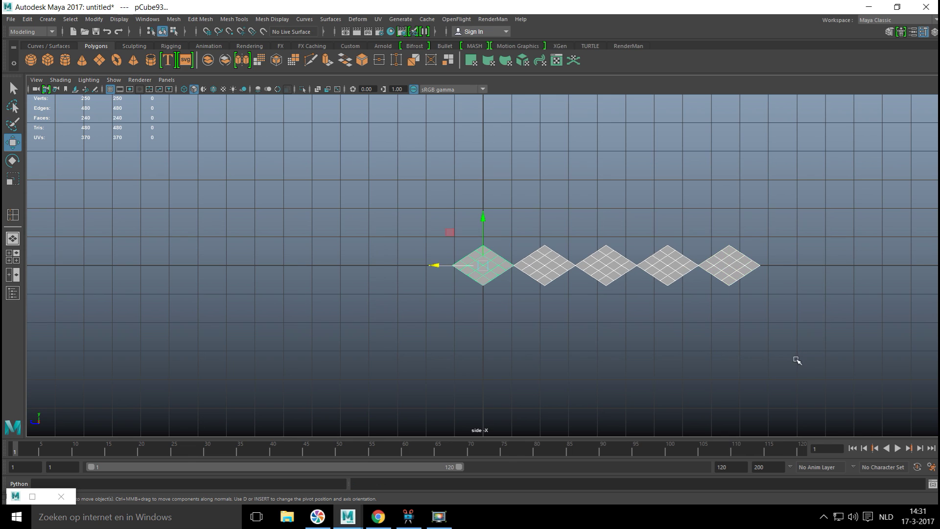
pyautogui.click(28, 19)
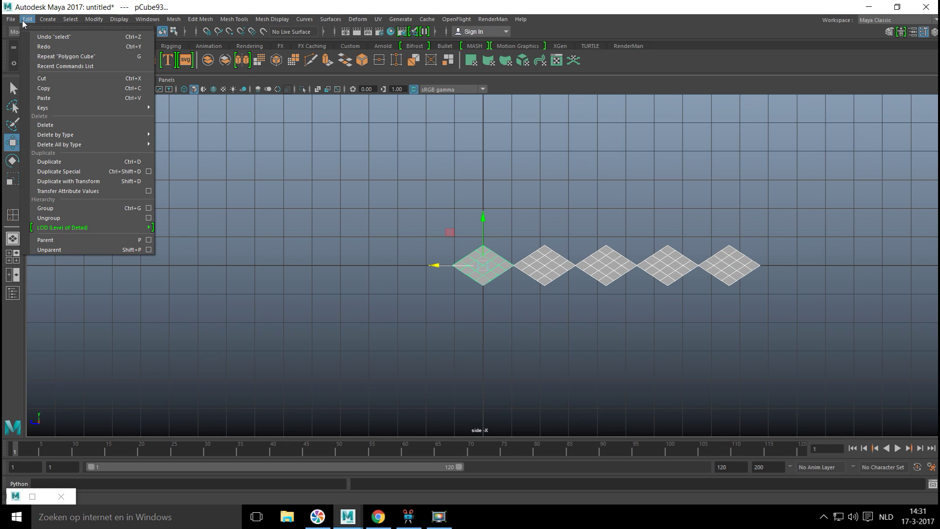
pyautogui.moveTo(123, 134)
pyautogui.click(185, 142)
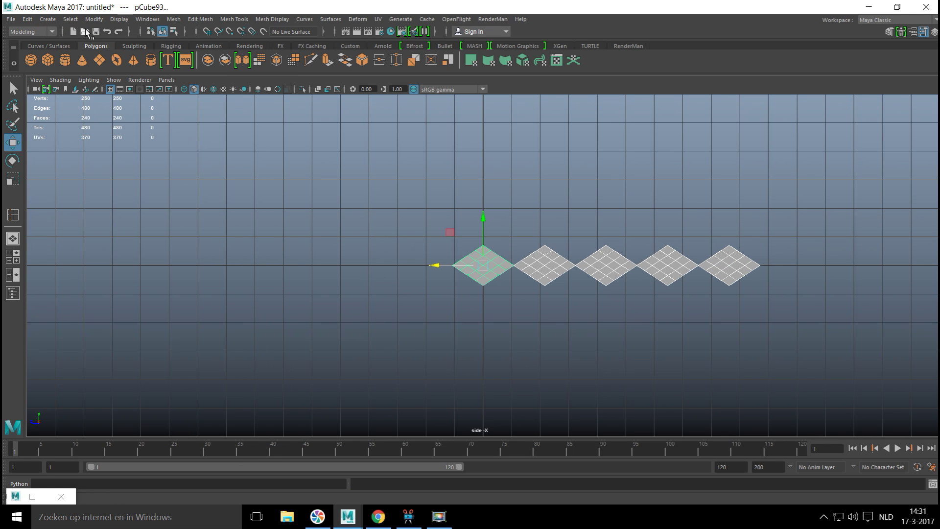
pyautogui.click(93, 19)
pyautogui.click(145, 65)
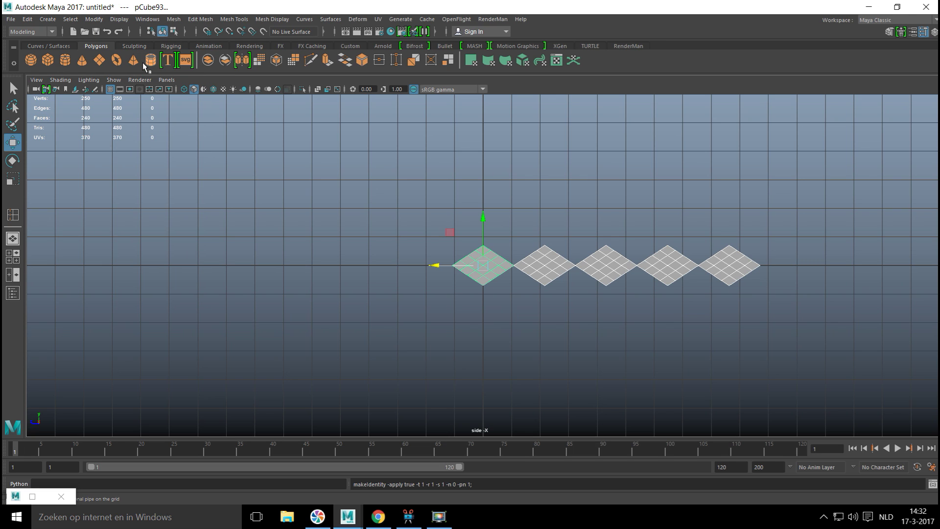
pyautogui.click(175, 21)
pyautogui.click(204, 55)
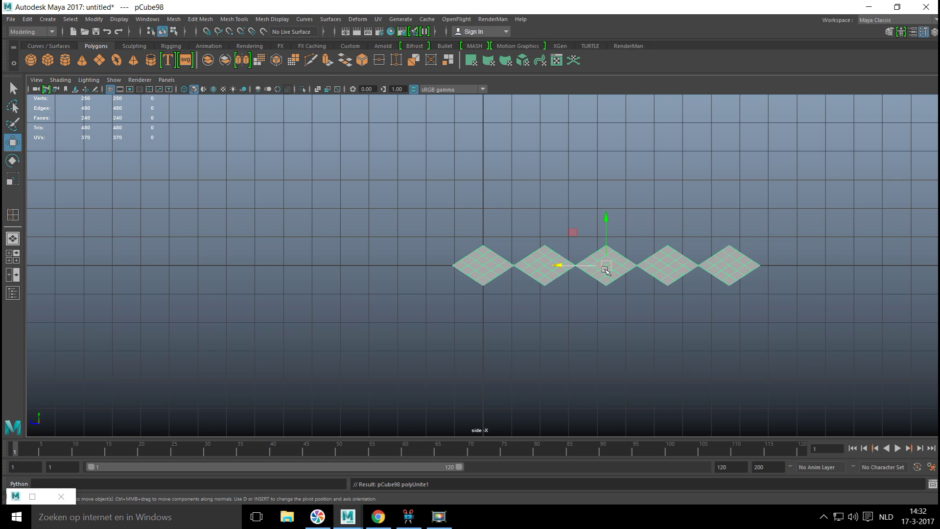
# Add a nonlinear Bend deformer to the combined row of planes
pyautogui.click(15, 263)
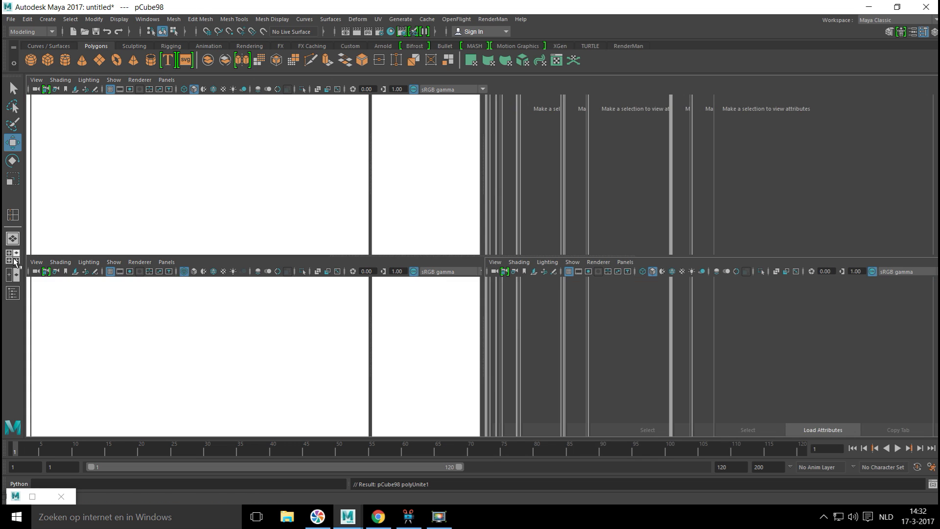
pyautogui.press('space')
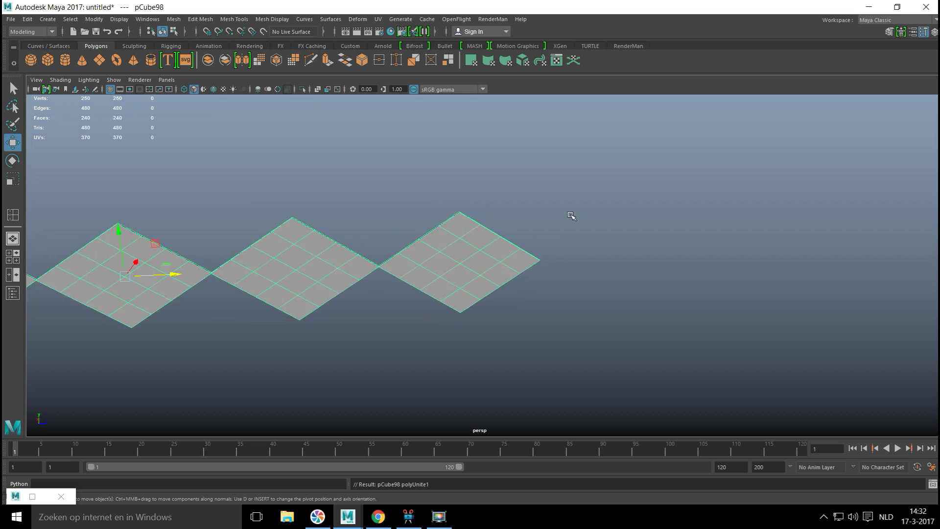
pyautogui.keyDown('alt'); pyautogui.moveTo(571, 214); pyautogui.dragTo(569, 243); pyautogui.keyUp('alt')
pyautogui.keyDown('alt'); pyautogui.moveTo(542, 301); pyautogui.dragTo(509, 295); pyautogui.keyUp('alt')
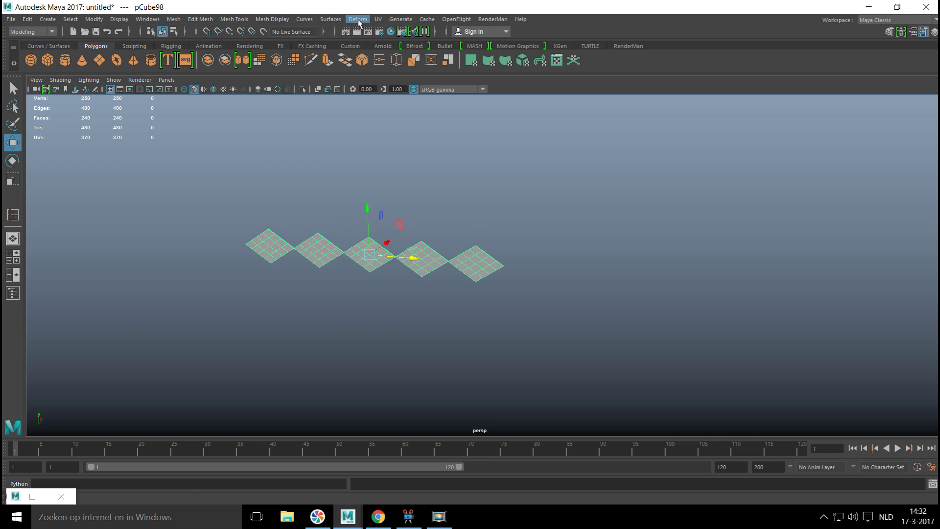
pyautogui.click(359, 19)
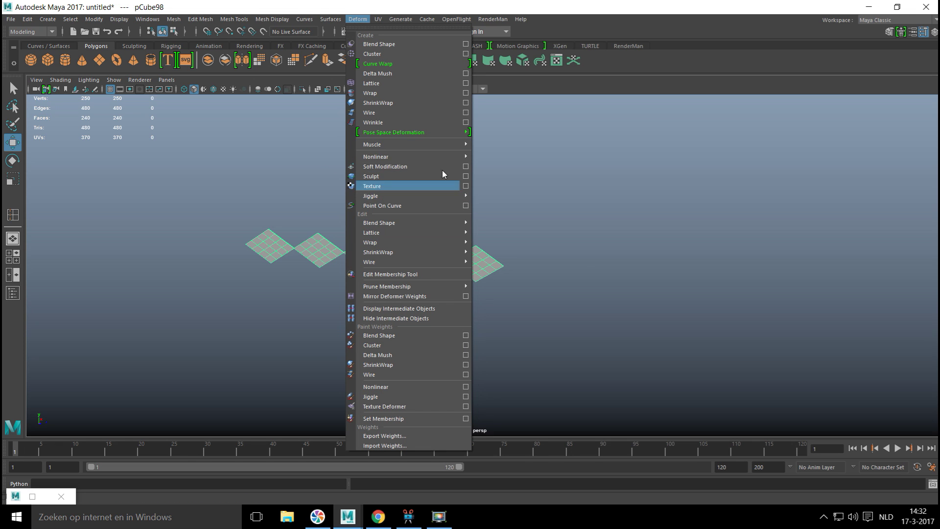
pyautogui.moveTo(446, 158)
pyautogui.click(506, 166)
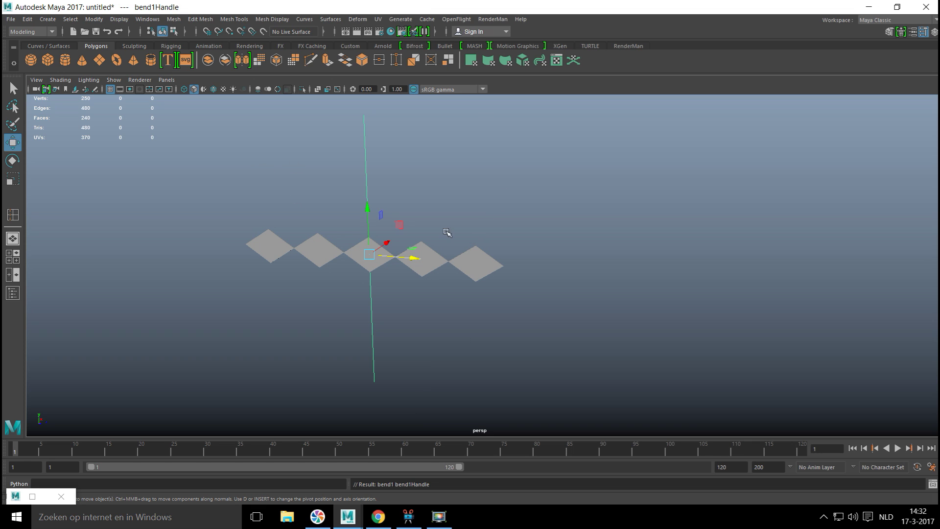
# Rotate the bend handle roughly in the perspective view
pyautogui.keyDown('alt'); pyautogui.moveTo(499, 309); pyautogui.dragTo(375, 262); pyautogui.keyUp('alt')
pyautogui.keyDown('alt'); pyautogui.moveTo(514, 311); pyautogui.dragTo(548, 309, button='middle'); pyautogui.keyUp('alt')
pyautogui.press('e')
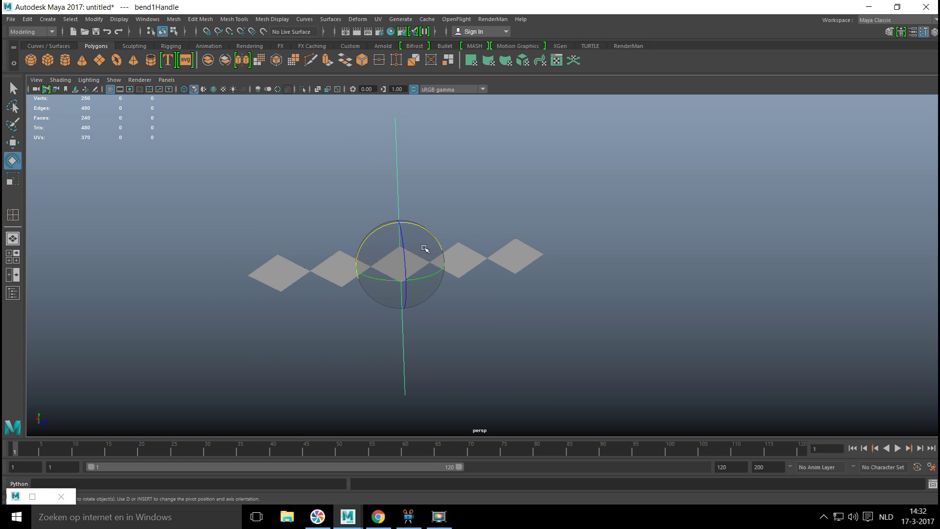
pyautogui.moveTo(371, 237); pyautogui.dragTo(451, 256)
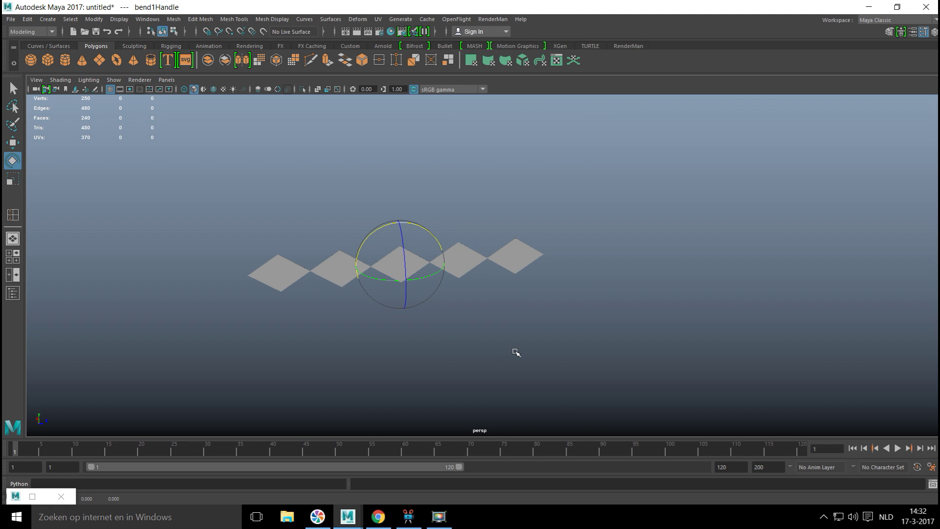
# In the Attribute Editor, set bend1Handle Rotate to 90, 0, 90
pyautogui.hotkey('ctrl', 'a')
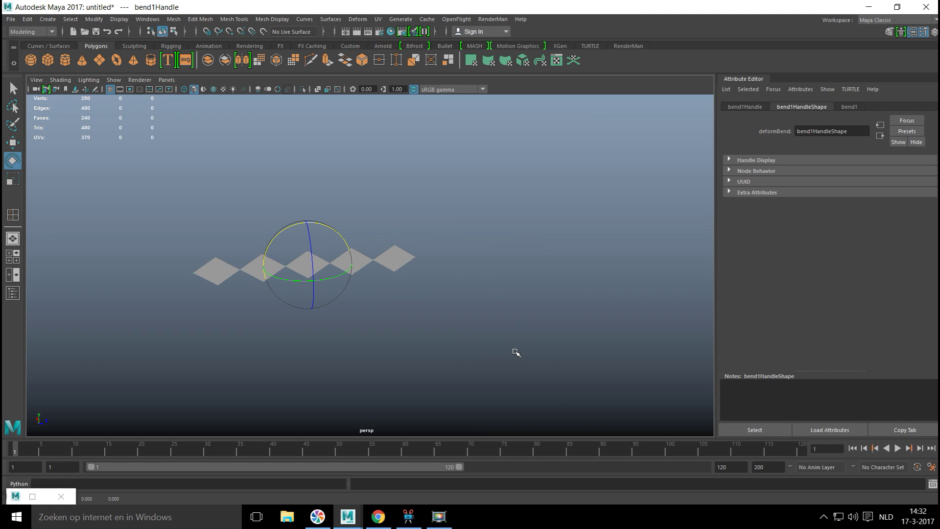
pyautogui.click(745, 107)
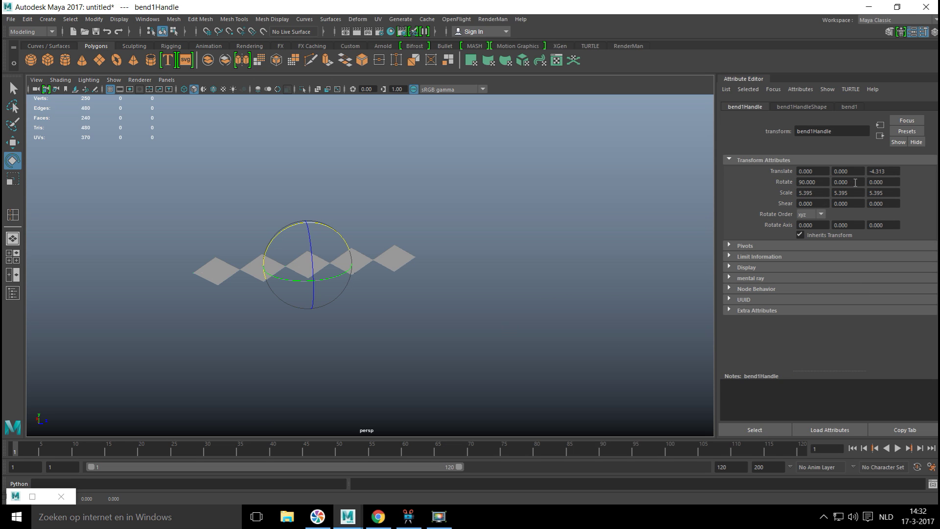
pyautogui.moveTo(855, 182); pyautogui.dragTo(807, 183)
pyautogui.write('90')
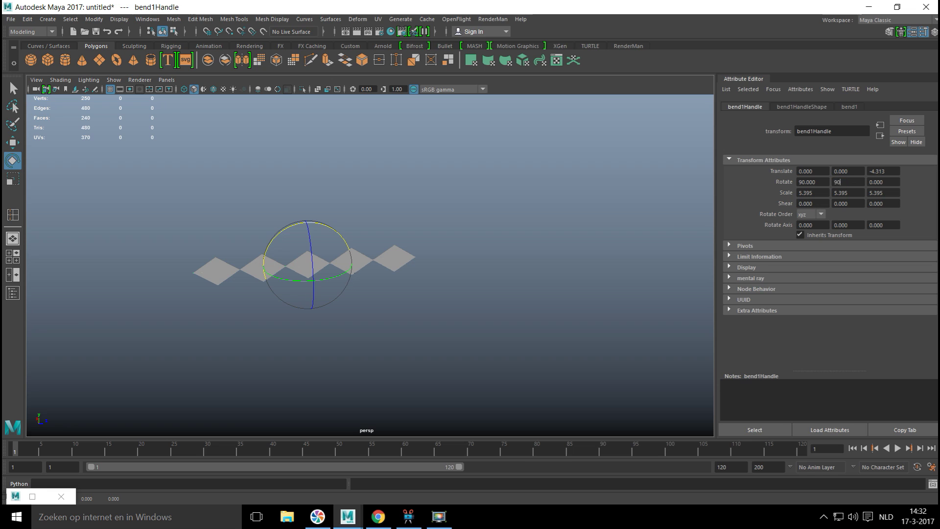
pyautogui.press('Return')
pyautogui.write('0')
pyautogui.press('Return')
pyautogui.press('Tab')
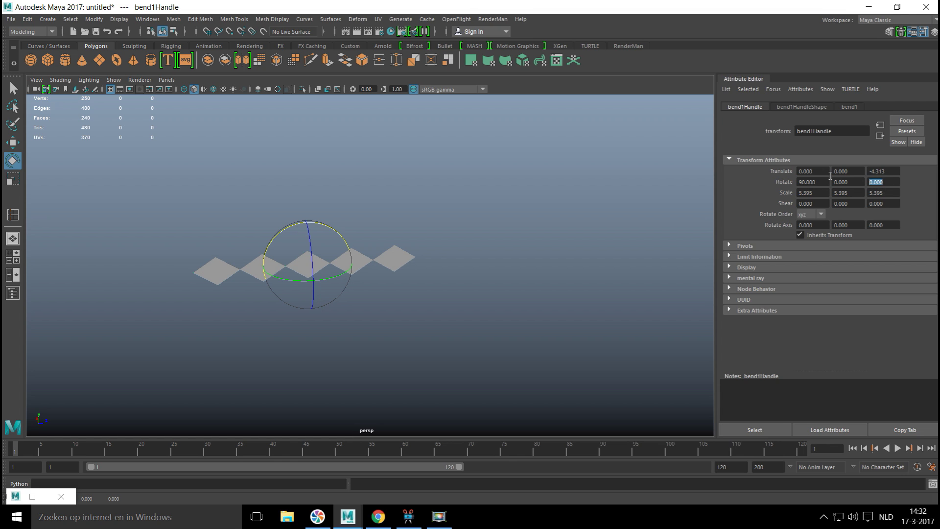
pyautogui.write('90')
pyautogui.press('Return')
pyautogui.click(849, 106)
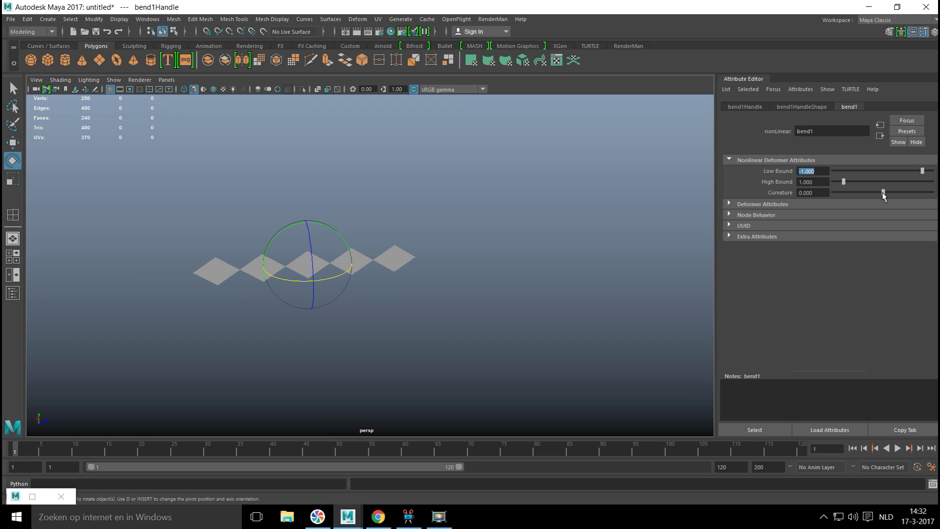
# Try a curvature change on bend1, then undo it to flatten the planes again
pyautogui.moveTo(883, 195)
pyautogui.mouseDown()
pyautogui.moveTo(861, 194)
pyautogui.moveTo(897, 190)
pyautogui.mouseUp()
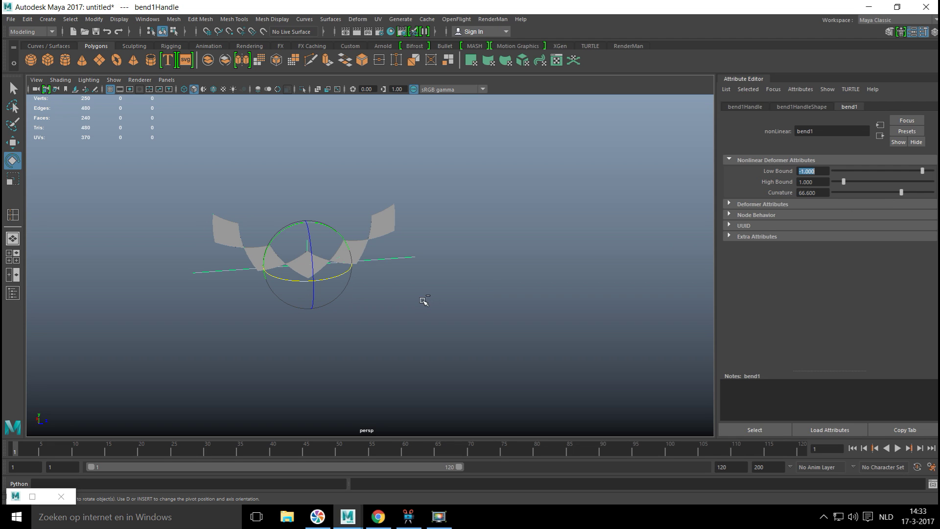
pyautogui.click(443, 302)
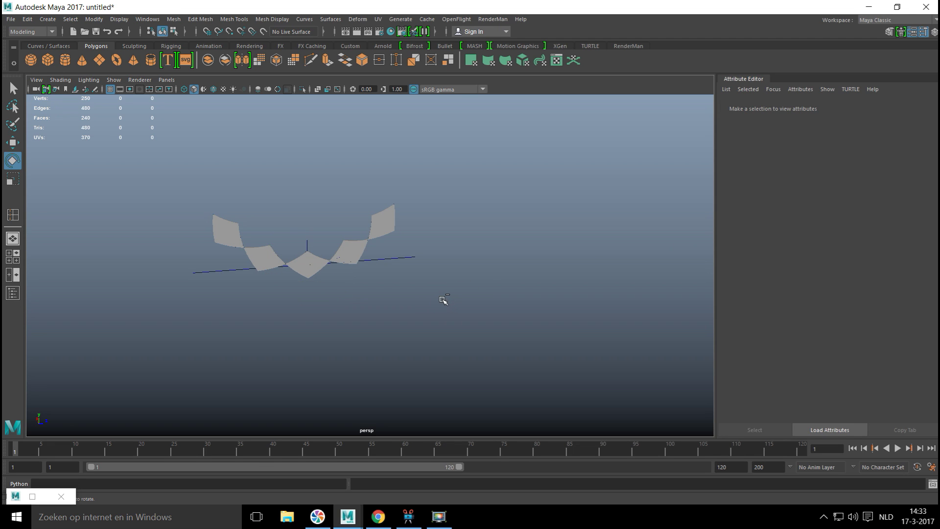
pyautogui.click(393, 258)
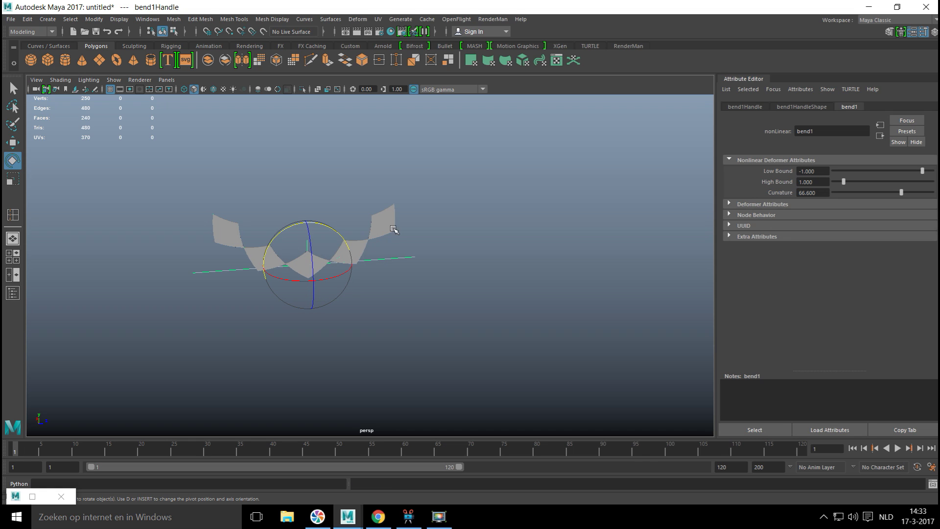
pyautogui.keyDown('alt'); pyautogui.moveTo(361, 295); pyautogui.dragTo(490, 297); pyautogui.keyUp('alt')
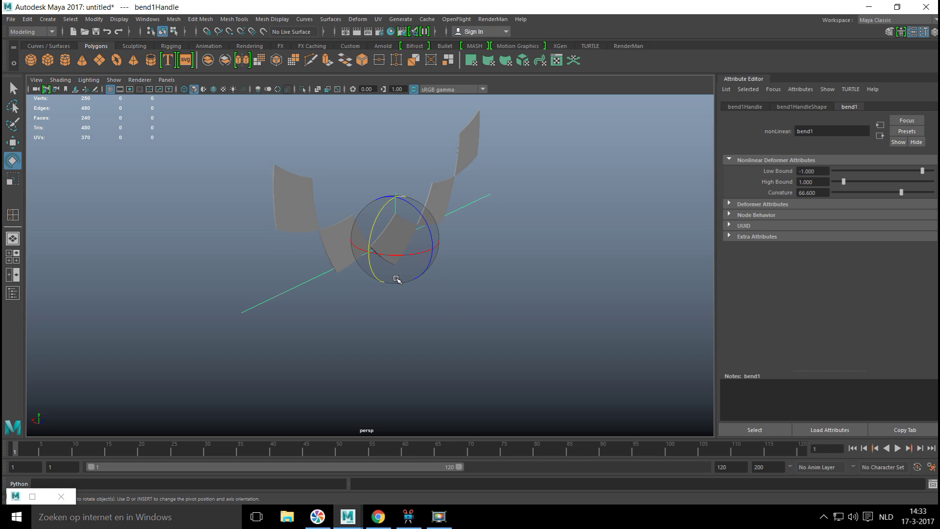
pyautogui.hotkey('ctrl', 'z')
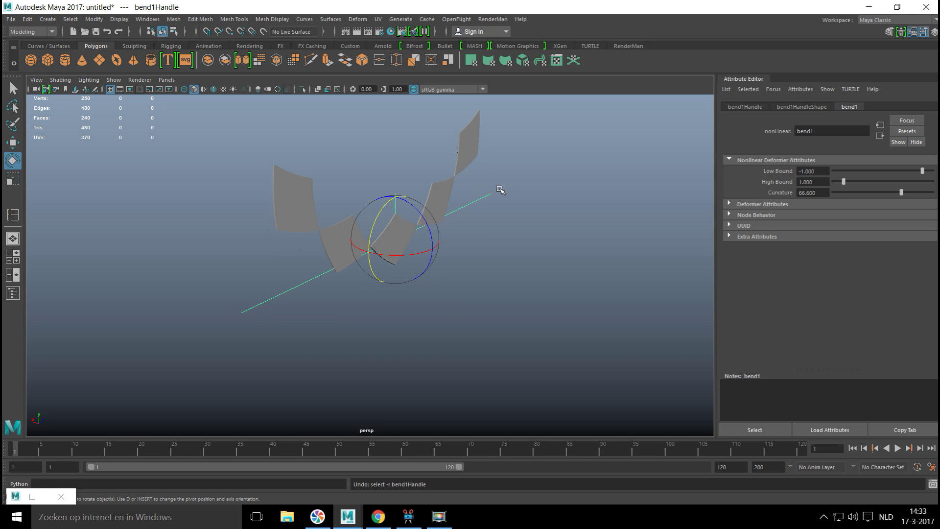
pyautogui.hotkey('ctrl', 'z')
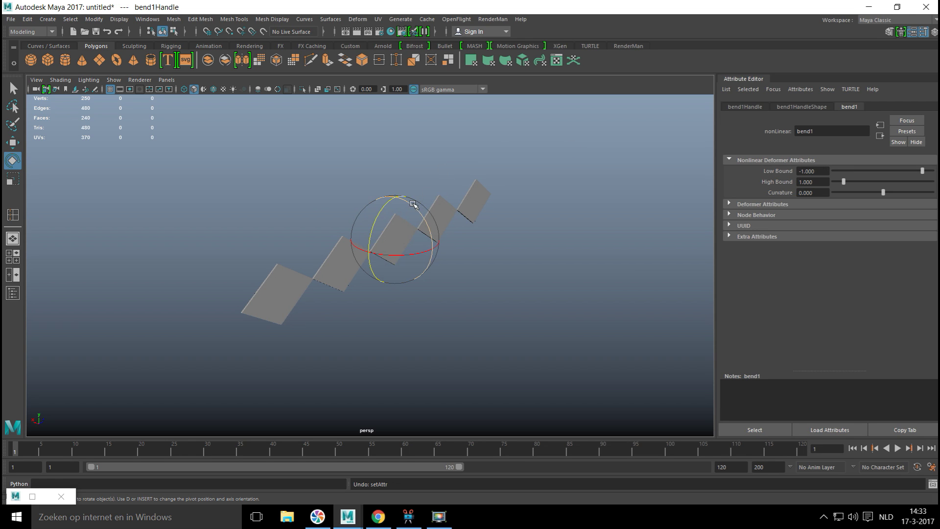
# Reorient the bend handle, set Curvature to 180, and select the curled mesh
pyautogui.moveTo(411, 203); pyautogui.dragTo(453, 258)
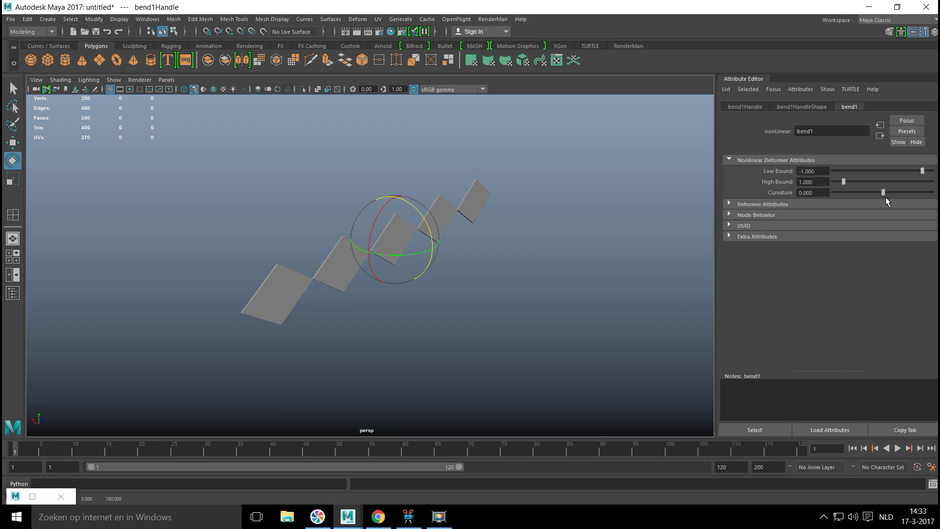
pyautogui.moveTo(884, 192); pyautogui.dragTo(934, 191)
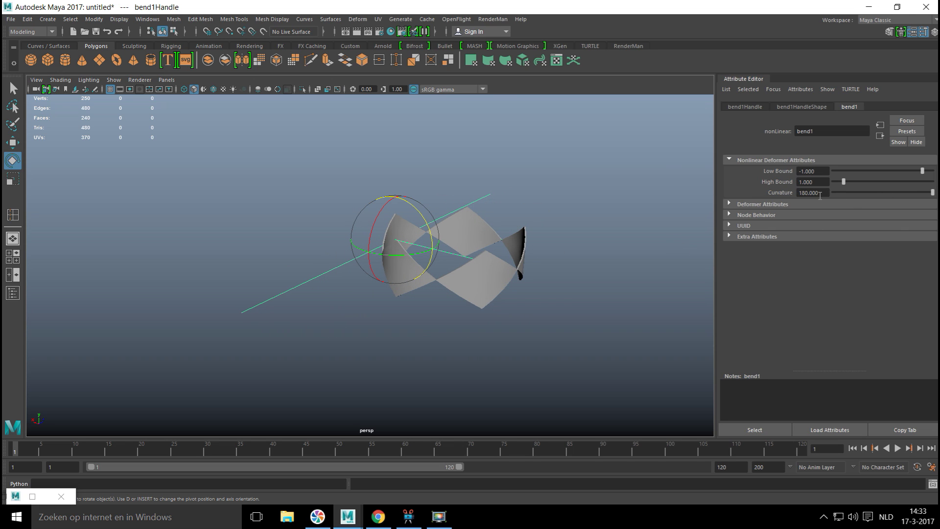
pyautogui.keyDown('alt'); pyautogui.moveTo(424, 262); pyautogui.dragTo(430, 259); pyautogui.keyUp('alt')
pyautogui.moveTo(327, 170); pyautogui.dragTo(561, 326)
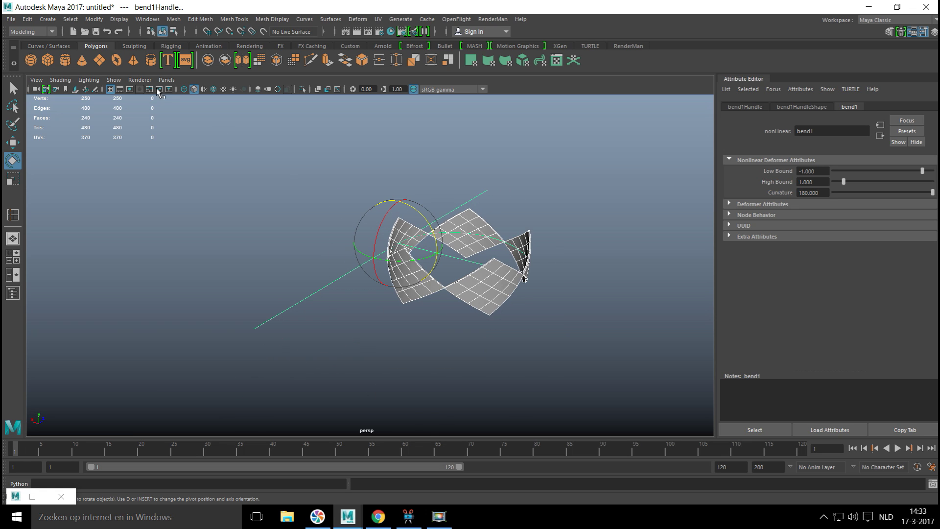
pyautogui.click(27, 18)
# Delete the band mesh's history and centre its pivot
pyautogui.moveTo(95, 135)
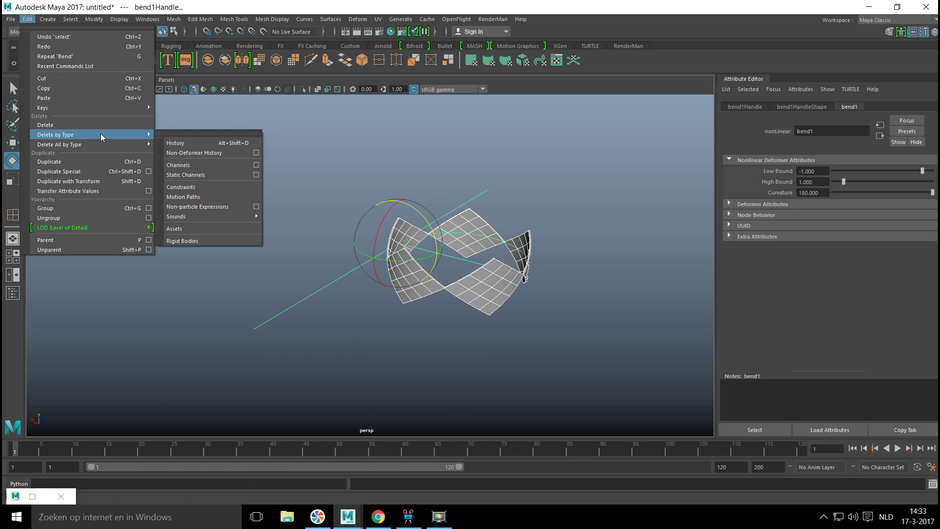
pyautogui.click(190, 142)
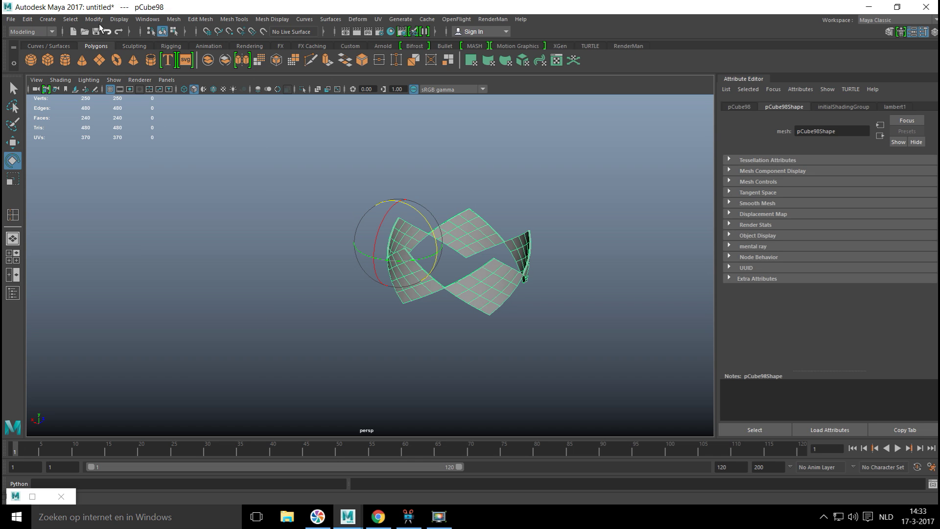
pyautogui.click(93, 18)
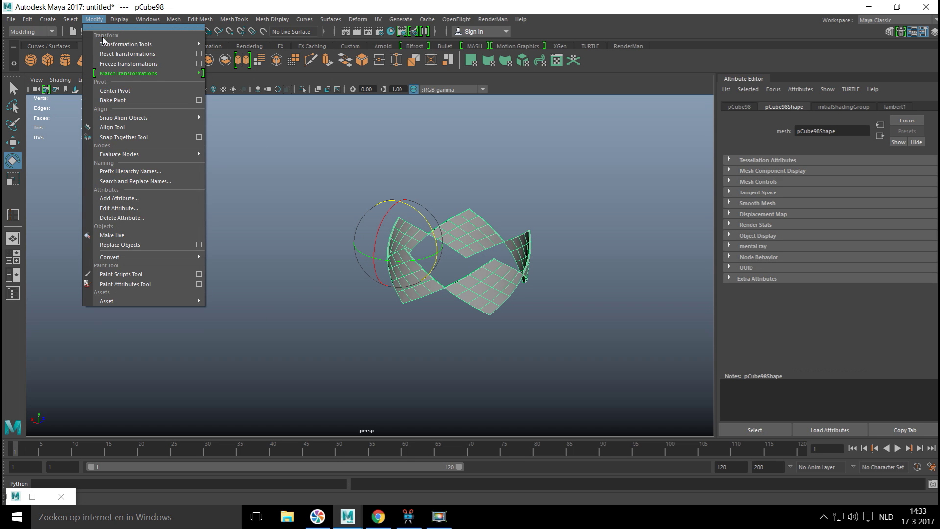
pyautogui.click(132, 90)
# Deselect the band and orbit and pan around it to inspect the baked curl
pyautogui.click(494, 174)
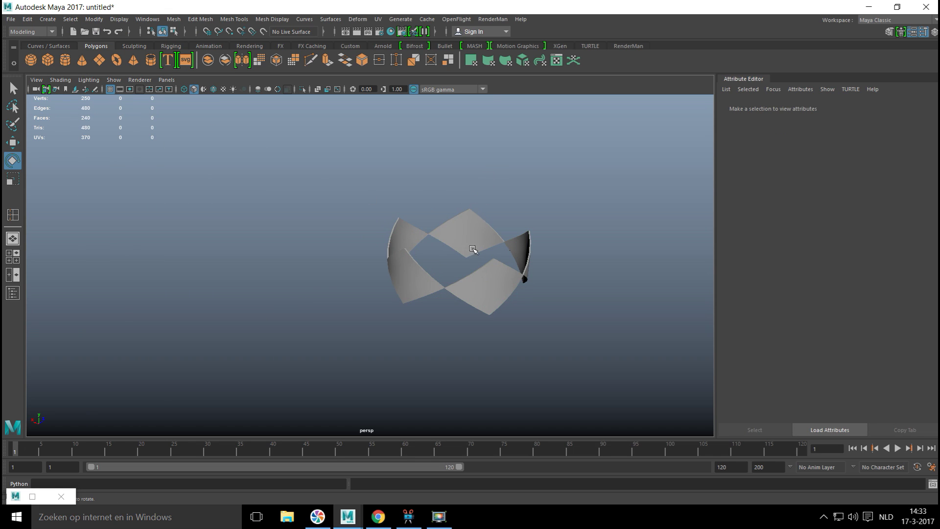
pyautogui.keyDown('alt'); pyautogui.moveTo(472, 250); pyautogui.dragTo(430, 225); pyautogui.keyUp('alt')
pyautogui.scroll(3, 430, 227)
pyautogui.keyDown('alt'); pyautogui.moveTo(430, 227); pyautogui.dragTo(439, 292, button='middle'); pyautogui.keyUp('alt')
pyautogui.keyDown('alt'); pyautogui.moveTo(438, 292); pyautogui.dragTo(375, 274); pyautogui.keyUp('alt')
pyautogui.keyDown('alt'); pyautogui.moveTo(346, 297); pyautogui.dragTo(346, 303, button='middle'); pyautogui.keyUp('alt')
# Select the band, maximize the side view, centre it, and switch to vertex mode
pyautogui.click(392, 211)
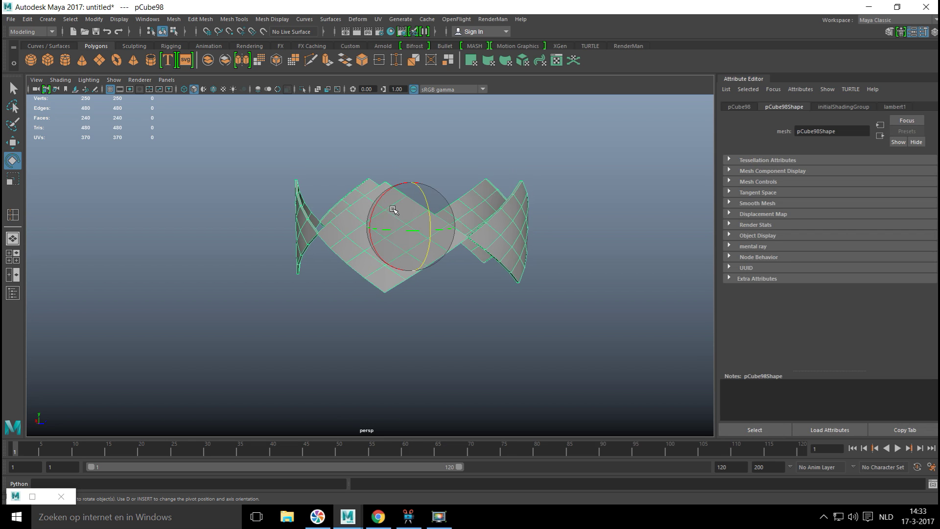
pyautogui.click(13, 257)
pyautogui.press('space')
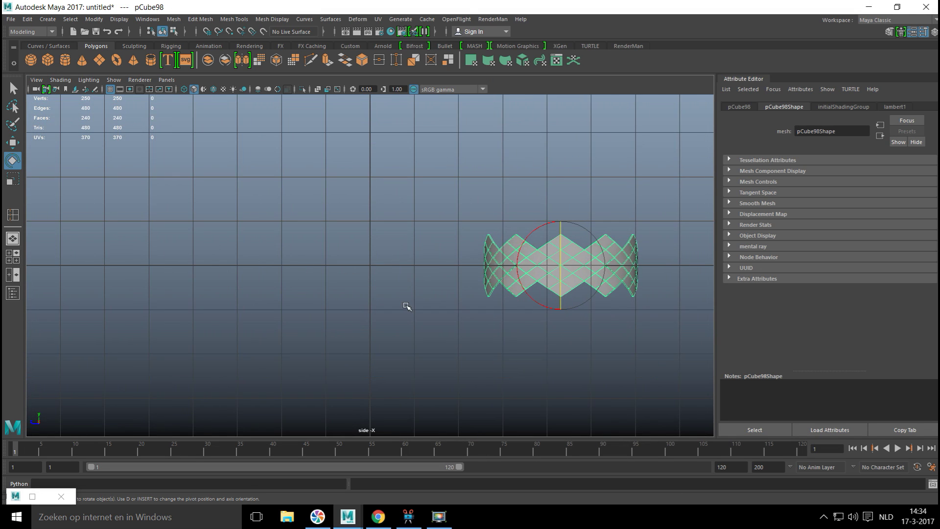
pyautogui.keyDown('alt'); pyautogui.moveTo(406, 306); pyautogui.dragTo(185, 303, button='middle'); pyautogui.keyUp('alt')
pyautogui.moveTo(398, 227); pyautogui.dragTo(357, 228, button='right')
pyautogui.scroll(3, 371, 230)
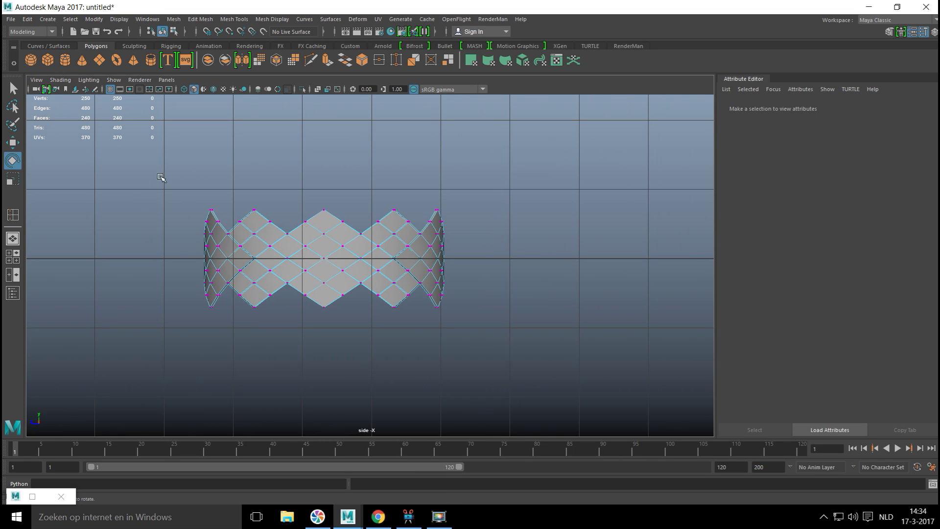
# Select the top and bottom vertex rows and turn on soft selection with an adjusted falloff radius
pyautogui.moveTo(132, 173); pyautogui.dragTo(528, 216)
pyautogui.moveTo(130, 322); pyautogui.dragTo(564, 303)
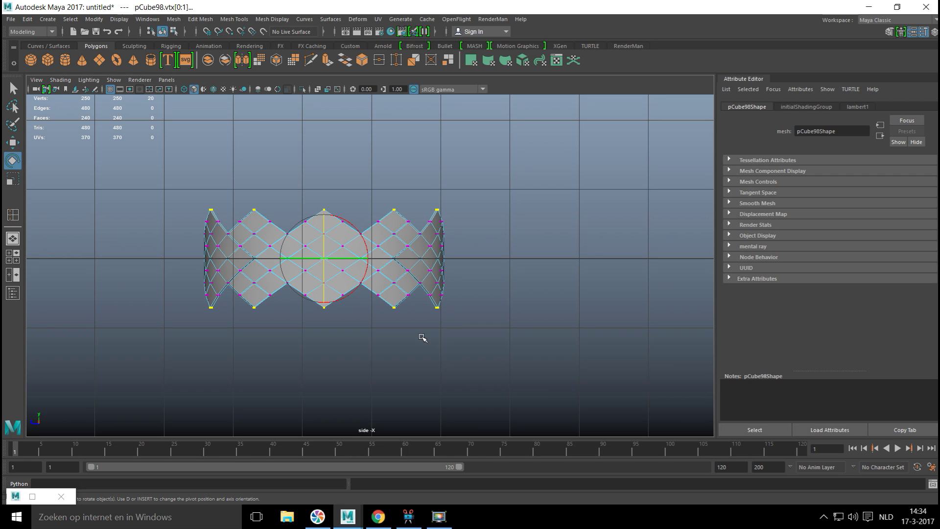
pyautogui.press('b')
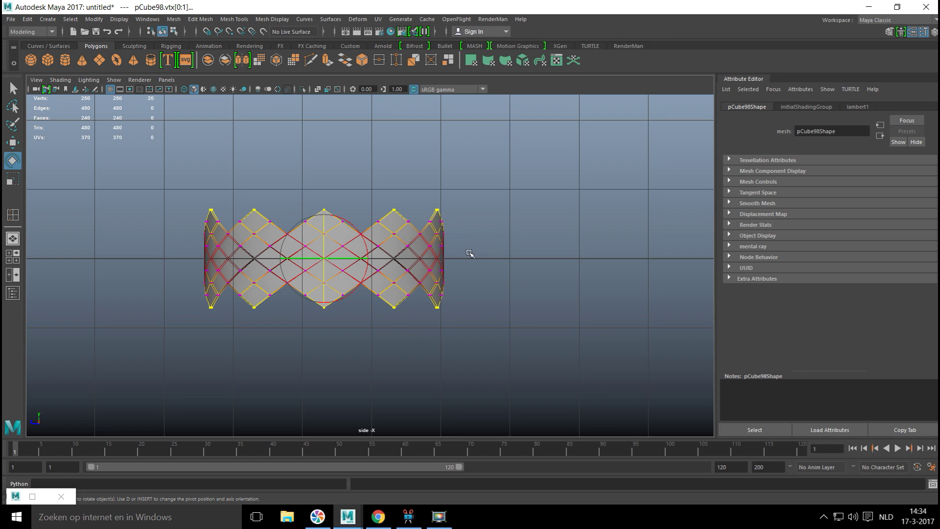
pyautogui.moveTo(497, 247); pyautogui.dragTo(492, 304)
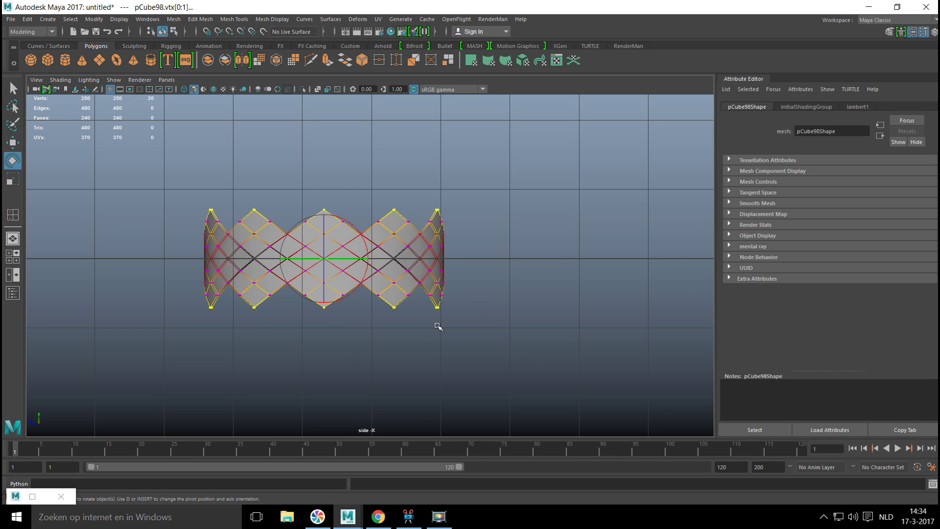
pyautogui.click(13, 256)
# Scale the selected vertex rows outward in the perspective view to flare the band
pyautogui.press('space')
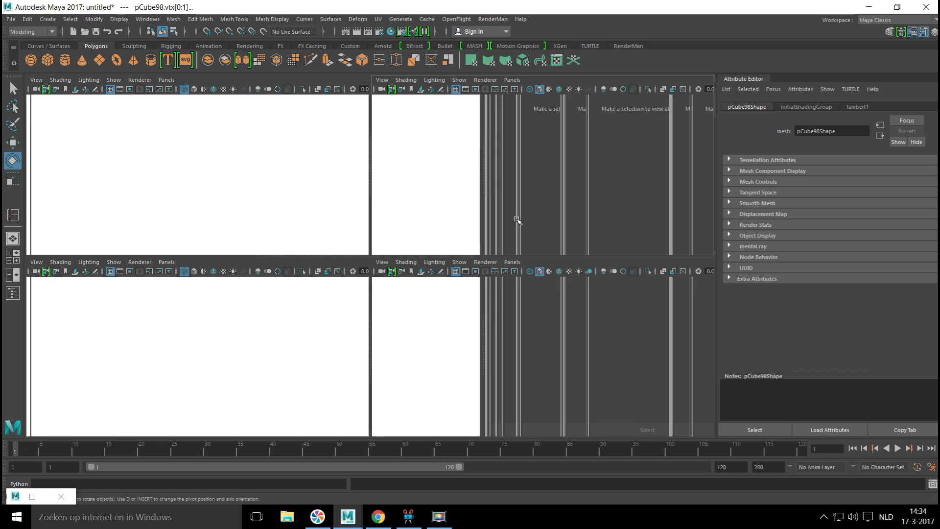
pyautogui.press('r')
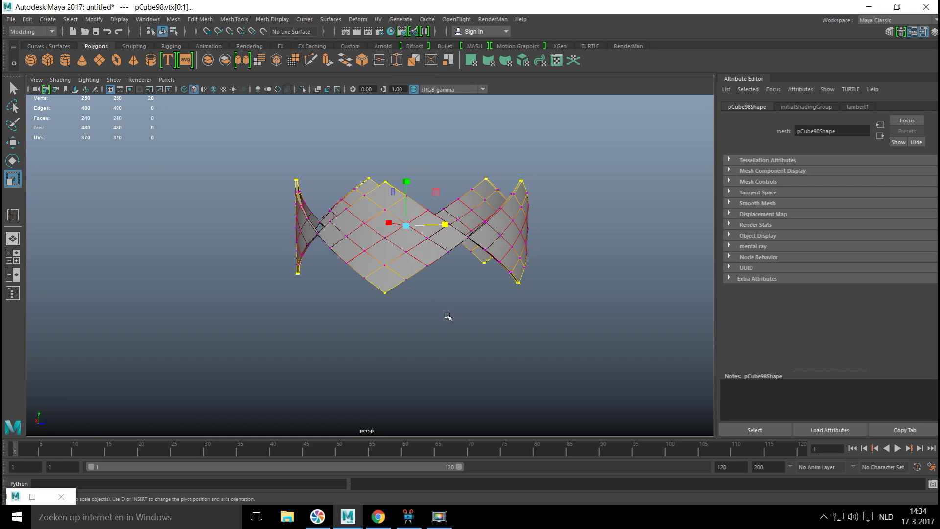
pyautogui.keyDown('alt'); pyautogui.moveTo(444, 310); pyautogui.dragTo(408, 321); pyautogui.keyUp('alt')
pyautogui.scroll(3, 264, 308)
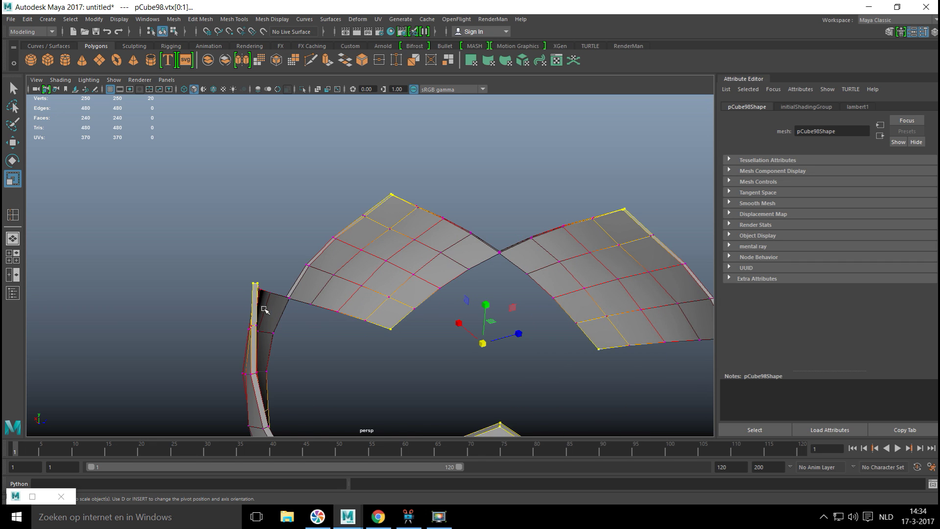
pyautogui.moveTo(262, 309)
pyautogui.keyDown('alt'); pyautogui.mouseDown()
pyautogui.moveTo(275, 233)
pyautogui.moveTo(292, 230)
pyautogui.moveTo(242, 266)
pyautogui.moveTo(289, 310)
pyautogui.moveTo(269, 304)
pyautogui.moveTo(272, 325)
pyautogui.moveTo(255, 294)
pyautogui.mouseUp(); pyautogui.keyUp('alt')
# Return to object mode with the band selected and duplicate it as pCube99
pyautogui.click(228, 275)
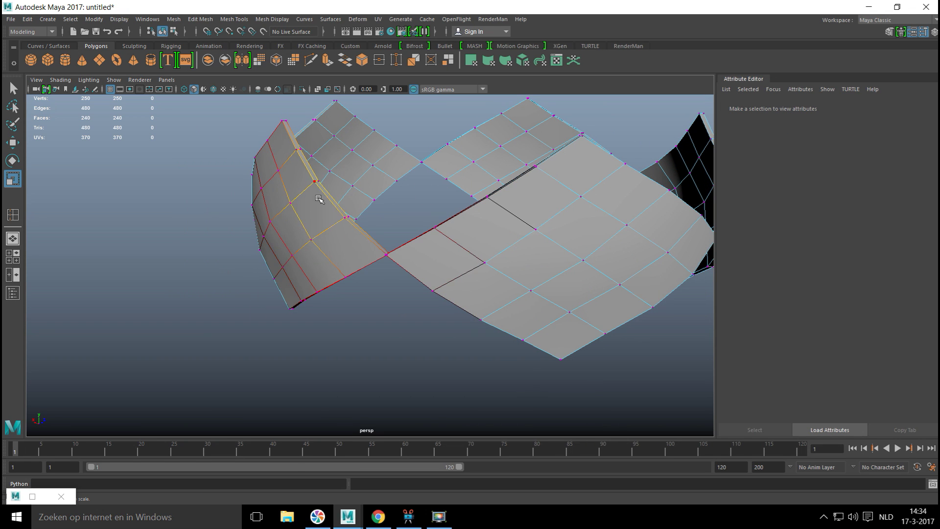
pyautogui.moveTo(313, 202); pyautogui.dragTo(355, 198, button='right')
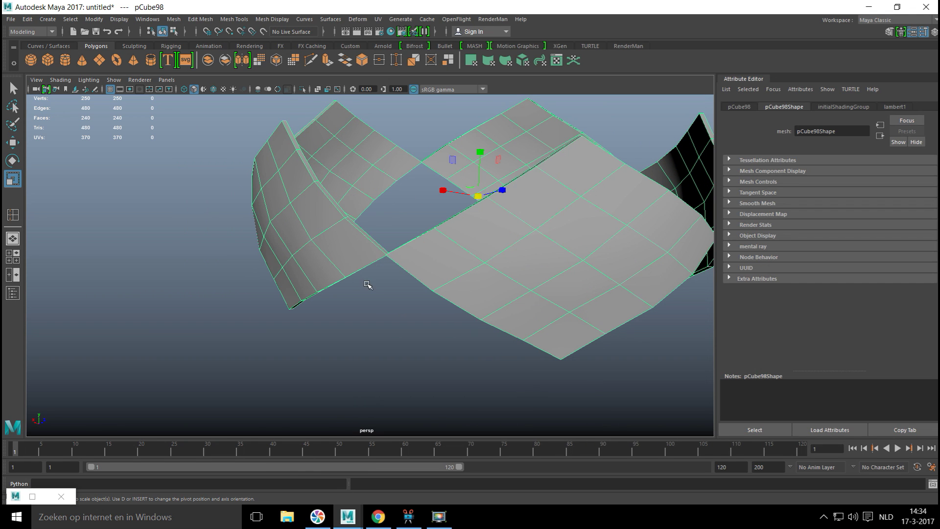
pyautogui.scroll(-5, 372, 277)
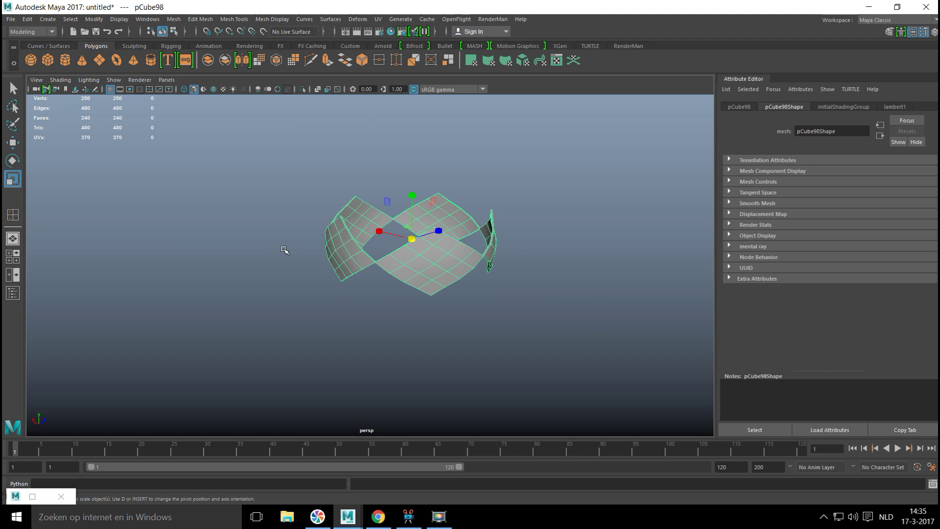
pyautogui.hotkey('ctrl', 'd')
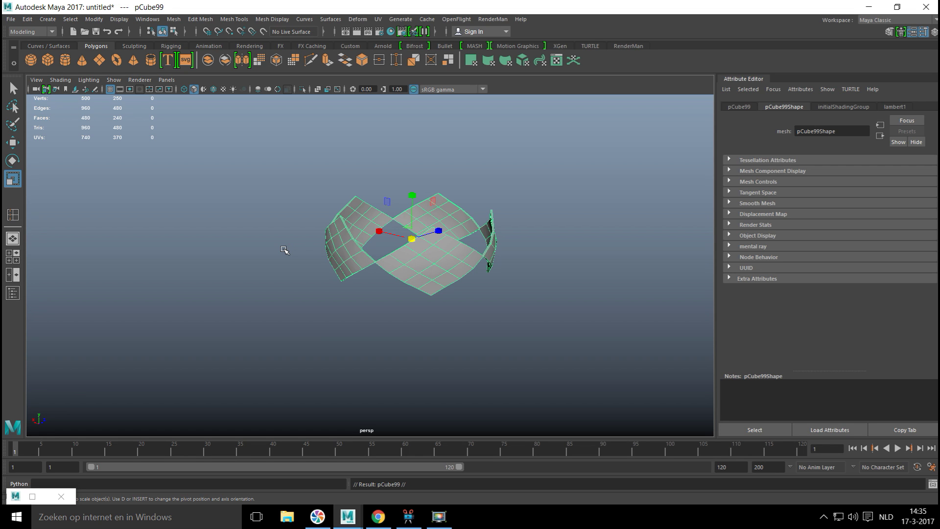
# Move pCube99 straight up, then in the front view rotate it about 37 degrees around Y
pyautogui.press('w')
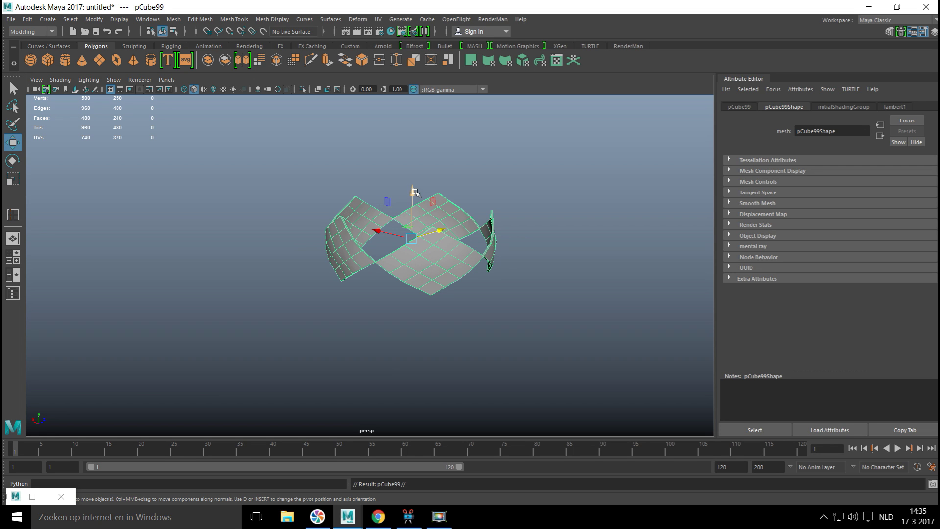
pyautogui.moveTo(413, 195); pyautogui.dragTo(413, 164)
pyautogui.click(20, 257)
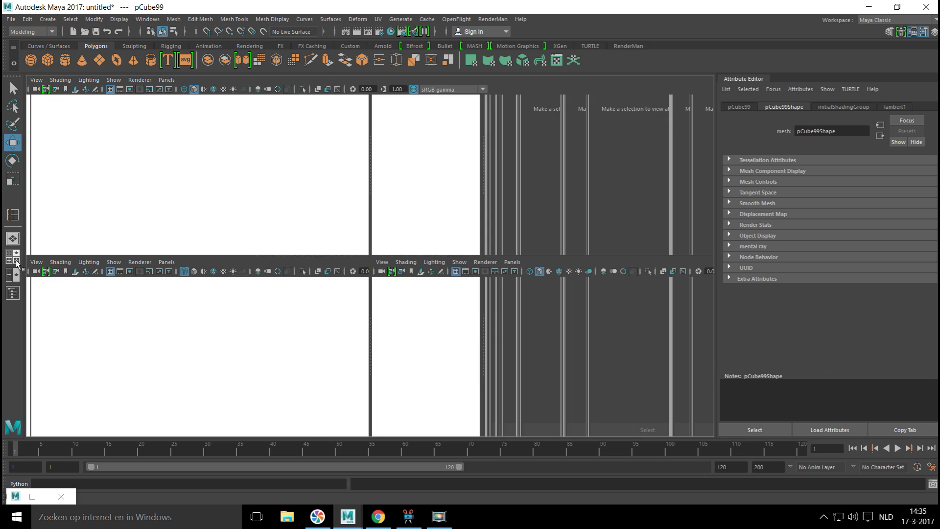
pyautogui.press('space')
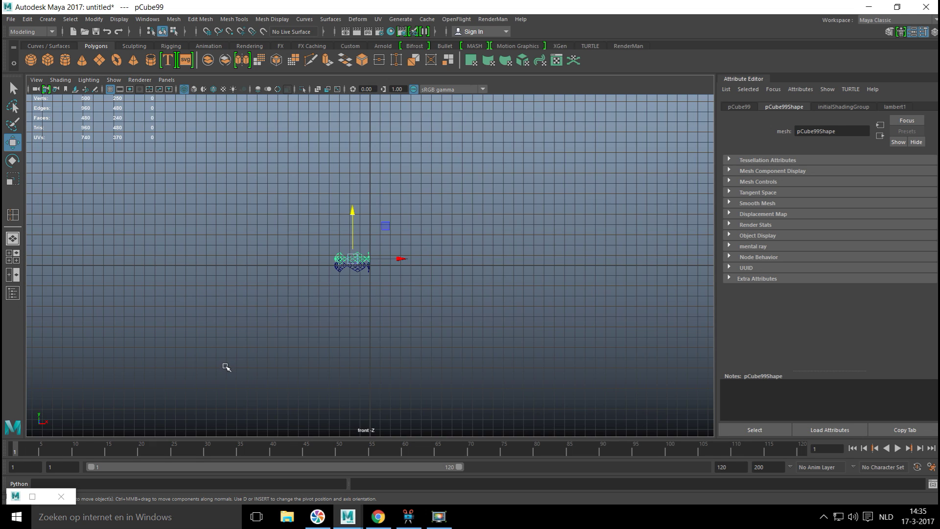
pyautogui.press('f')
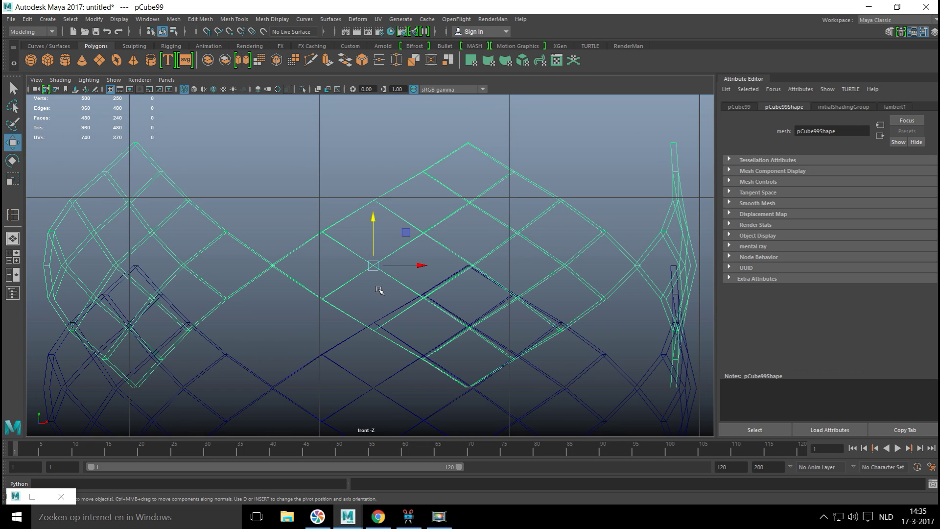
pyautogui.press('e')
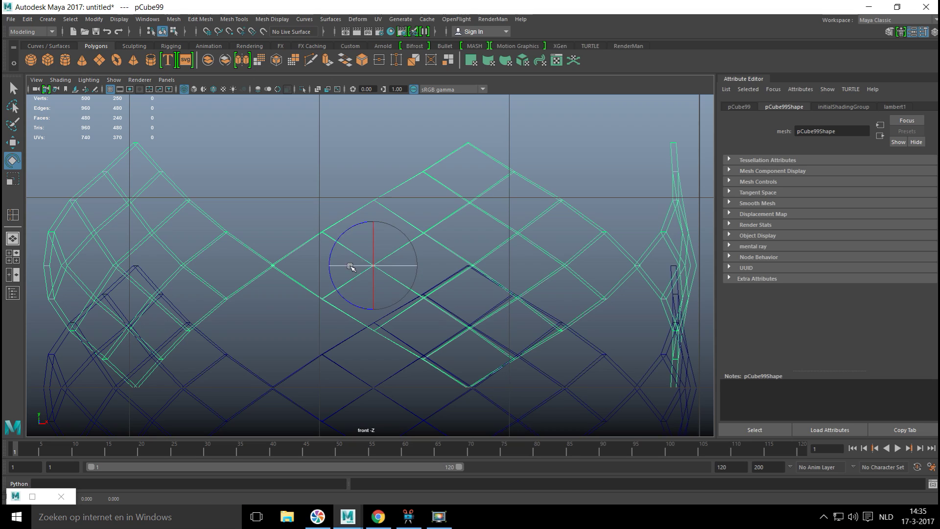
pyautogui.moveTo(353, 269); pyautogui.dragTo(109, 302)
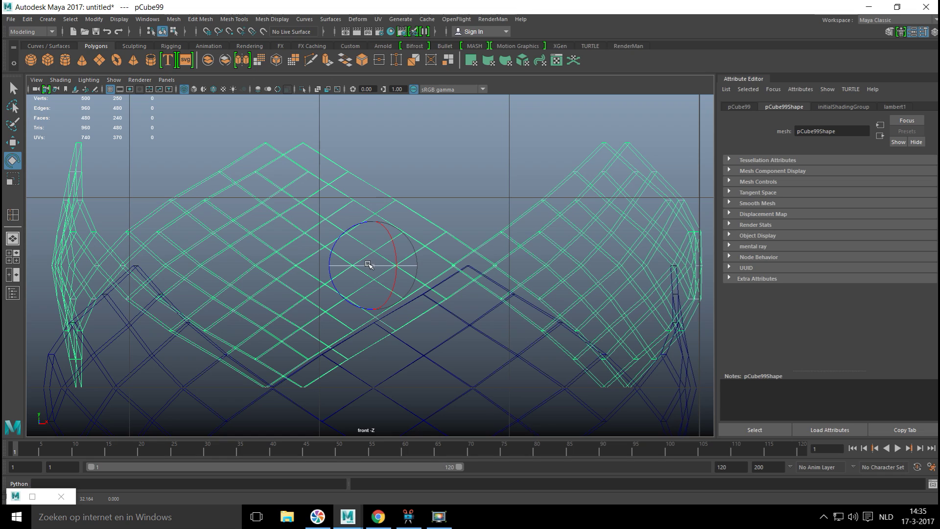
pyautogui.moveTo(368, 264); pyautogui.dragTo(286, 275)
# In the perspective view, twist the upper band a little further around Y
pyautogui.click(12, 256)
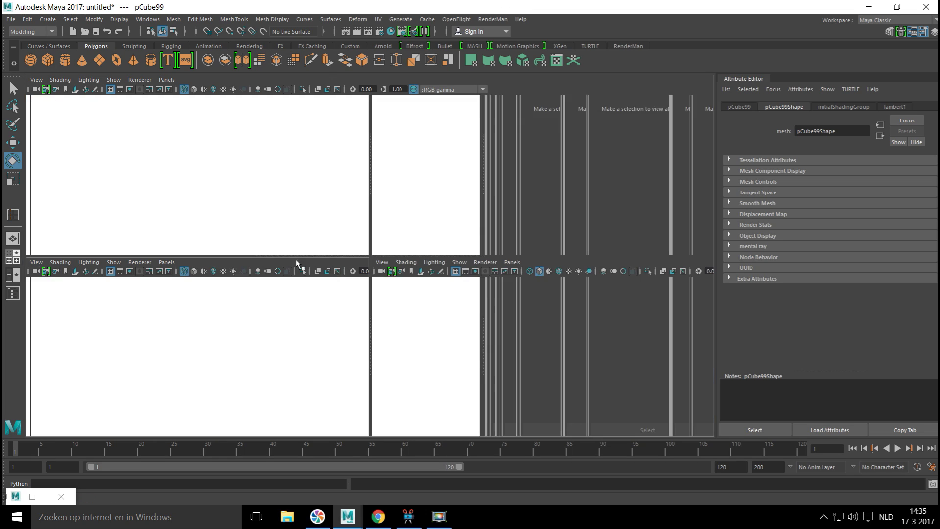
pyautogui.press('space')
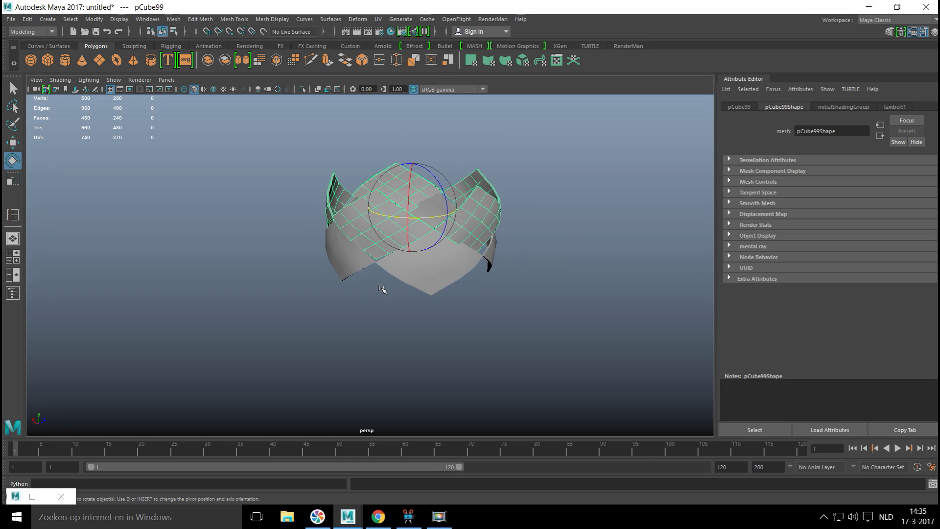
pyautogui.scroll(3, 382, 288)
pyautogui.keyDown('alt'); pyautogui.moveTo(284, 342); pyautogui.dragTo(348, 328); pyautogui.keyUp('alt')
pyautogui.scroll(2, 355, 323)
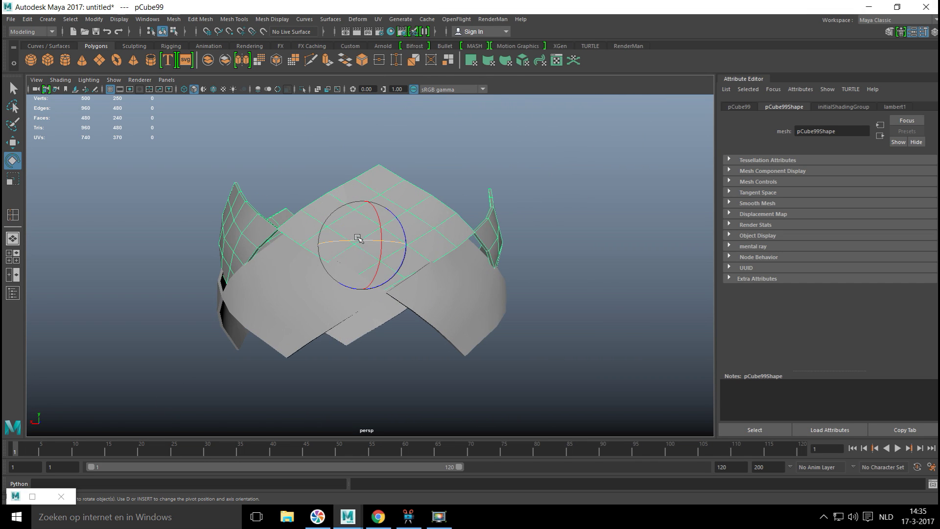
pyautogui.moveTo(354, 239); pyautogui.dragTo(339, 335)
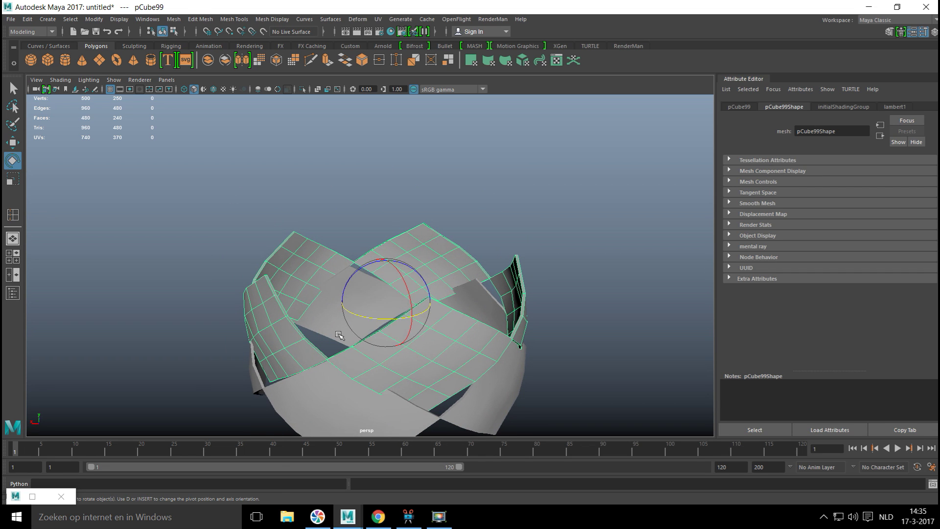
# Nudge the upper band along Y until it interlocks with the lower band, then deselect
pyautogui.press('w')
pyautogui.moveTo(386, 268)
pyautogui.mouseDown()
pyautogui.moveTo(390, 253)
pyautogui.moveTo(389, 288)
pyautogui.moveTo(395, 277)
pyautogui.mouseUp()
pyautogui.press('e')
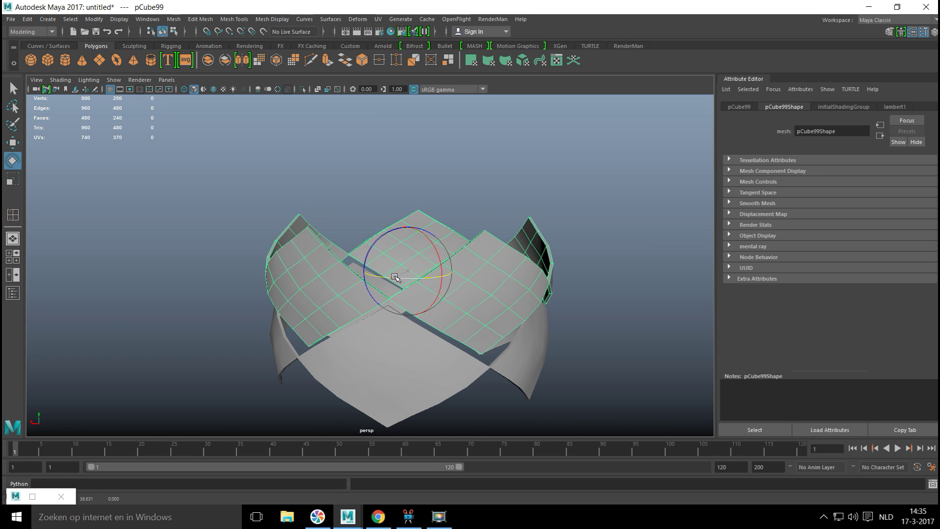
pyautogui.press('w')
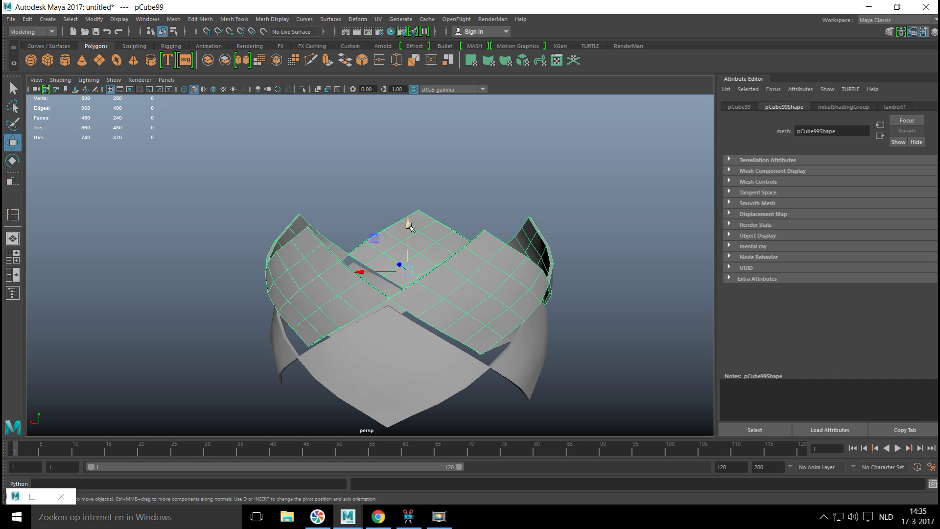
pyautogui.moveTo(409, 226); pyautogui.dragTo(418, 227)
pyautogui.click(409, 171)
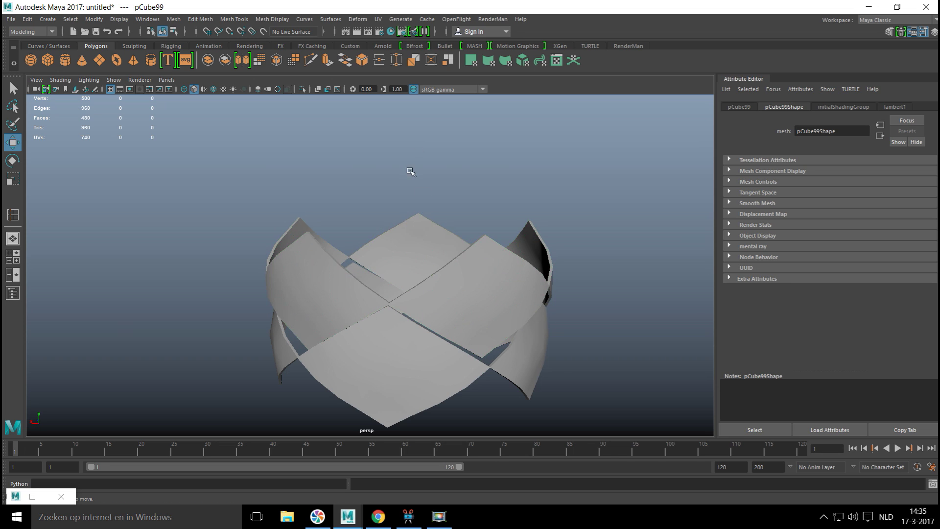
pyautogui.scroll(-5, 427, 255)
pyautogui.keyDown('alt'); pyautogui.moveTo(413, 321); pyautogui.dragTo(357, 294); pyautogui.keyUp('alt')
# Duplicate the woven band, raise the copy above the original, and repeat with Shift+D to stack more copies
pyautogui.moveTo(254, 212); pyautogui.dragTo(581, 378)
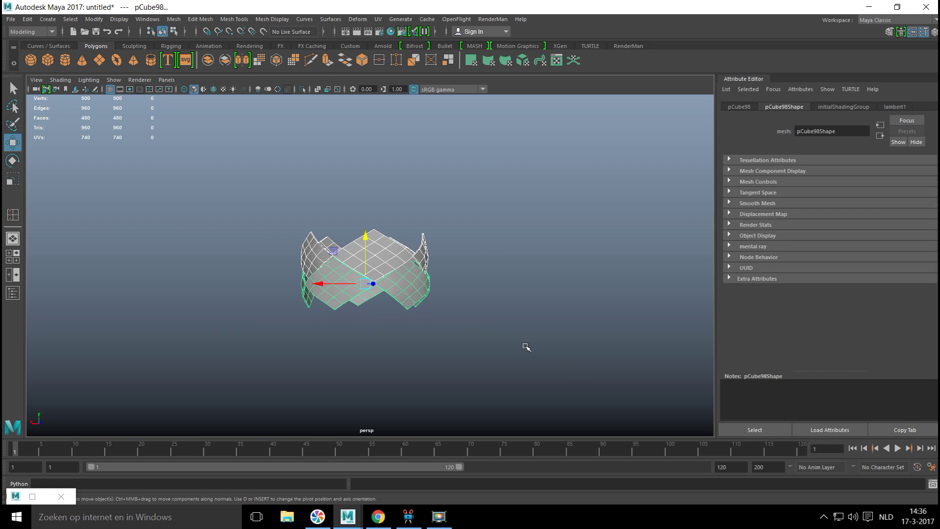
pyautogui.hotkey('ctrl', 'd')
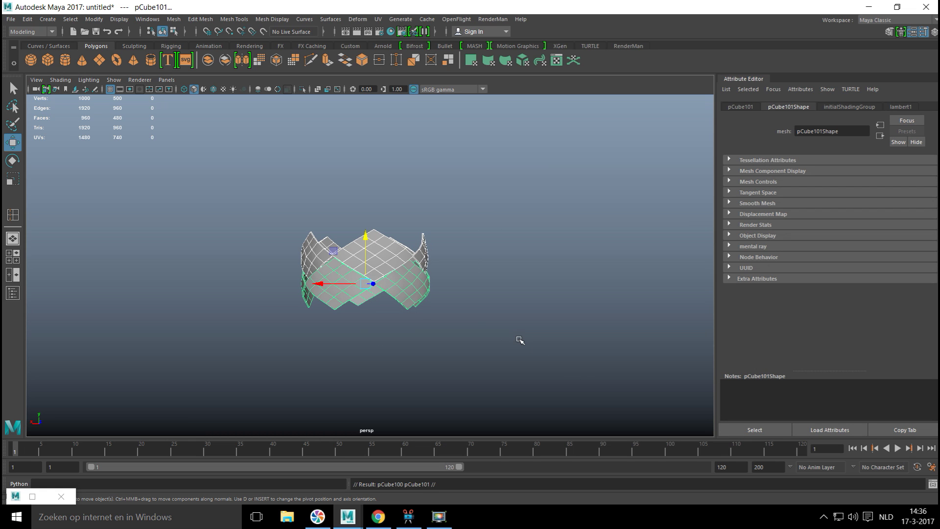
pyautogui.press('f')
pyautogui.moveTo(353, 263); pyautogui.dragTo(387, 128)
pyautogui.keyDown('alt'); pyautogui.moveTo(378, 216); pyautogui.dragTo(386, 227); pyautogui.keyUp('alt')
pyautogui.scroll(-10, 386, 227)
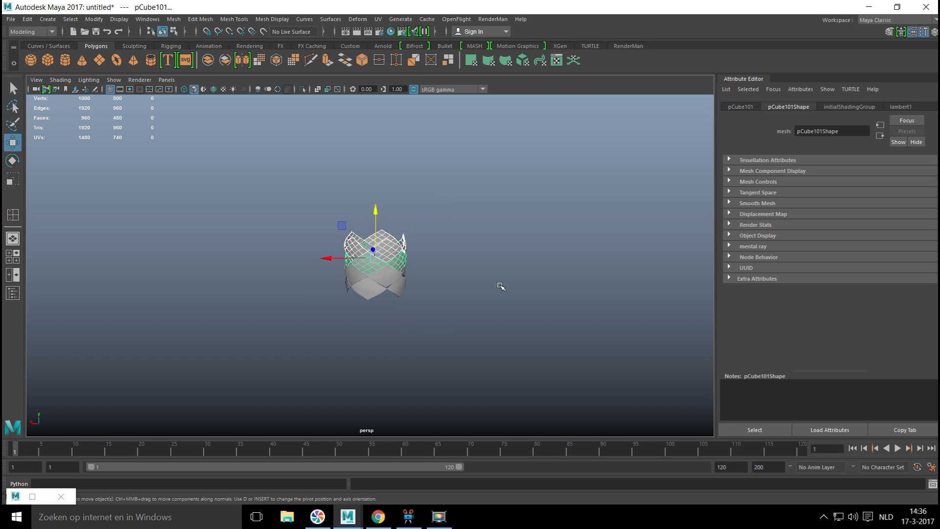
pyautogui.hotkey('shift', 'd')
pyautogui.hotkey('shift', 'd')
pyautogui.hotkey('shift', 'd')
pyautogui.hotkey('shift', 'd')
pyautogui.hotkey('shift', 'd')
pyautogui.hotkey('shift', 'd')
pyautogui.hotkey('shift', 'd')
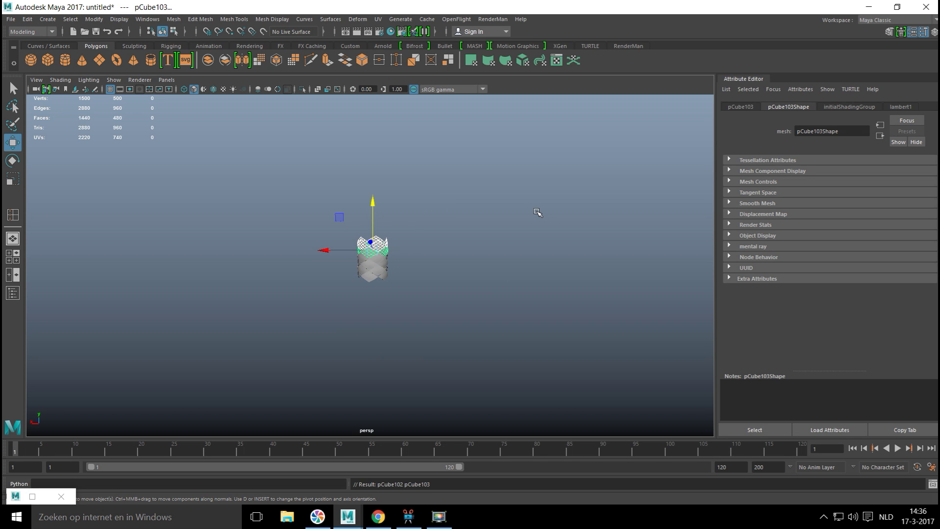
pyautogui.hotkey('shift', 'd')
pyautogui.hotkey('shift', 'd')
pyautogui.hotkey('shift', 'd')
pyautogui.hotkey('shift', 'd')
pyautogui.hotkey('shift', 'd')
pyautogui.hotkey('shift', 'd')
pyautogui.hotkey('shift', 'd')
pyautogui.hotkey('shift', 'd')
pyautogui.hotkey('shift', 'd')
pyautogui.hotkey('shift', 'd')
pyautogui.hotkey('shift', 'd')
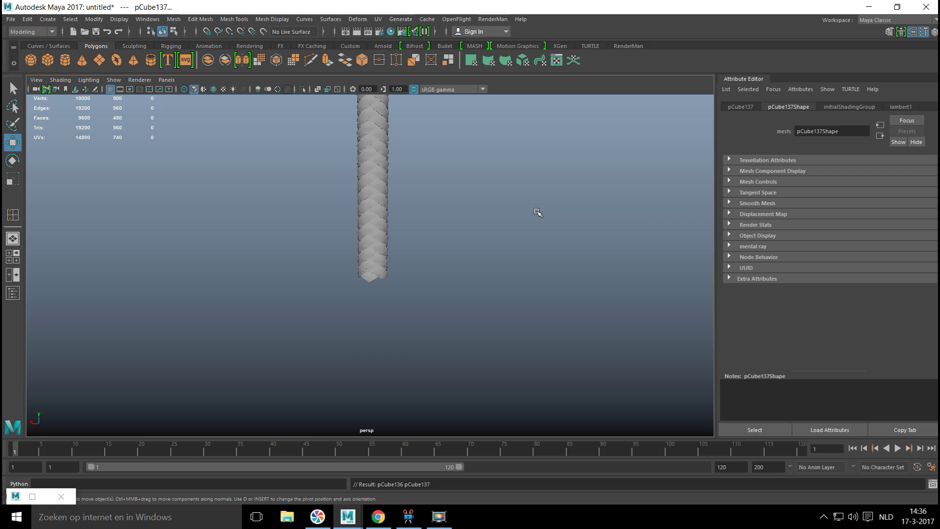
# Orbit and pan around the stacked braided column to inspect its length and ends
pyautogui.scroll(-2, 492, 246)
pyautogui.click(509, 240)
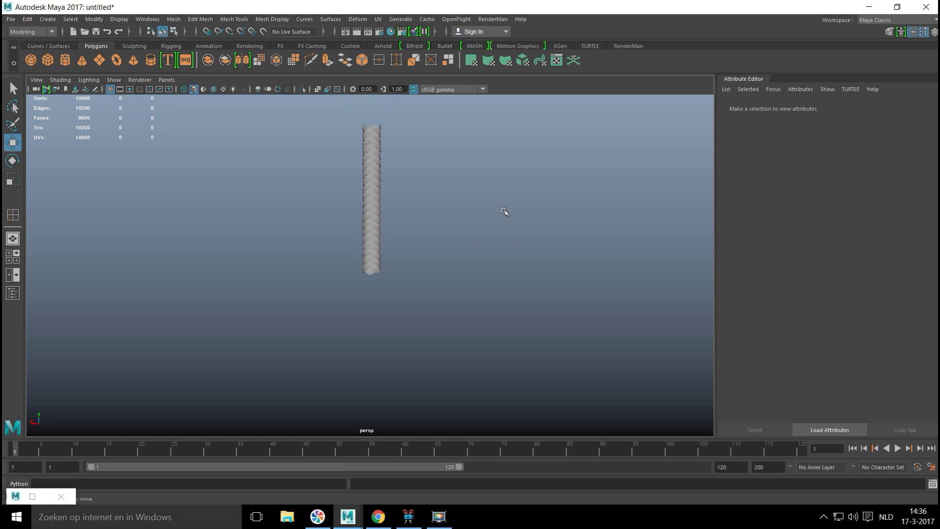
pyautogui.keyDown('alt'); pyautogui.moveTo(466, 214); pyautogui.dragTo(480, 269, button='middle'); pyautogui.keyUp('alt')
pyautogui.scroll(3, 492, 277)
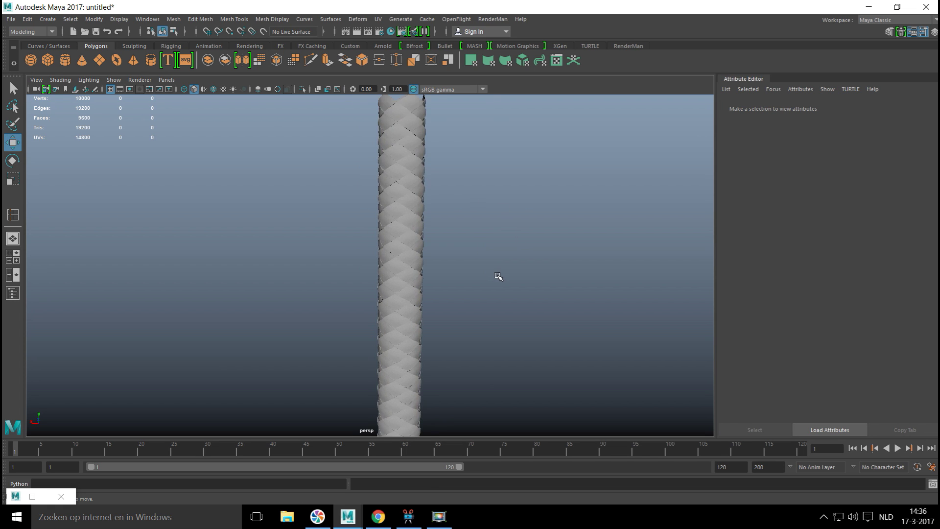
pyautogui.scroll(4, 498, 275)
pyautogui.keyDown('alt'); pyautogui.moveTo(506, 296); pyautogui.dragTo(193, 291); pyautogui.keyUp('alt')
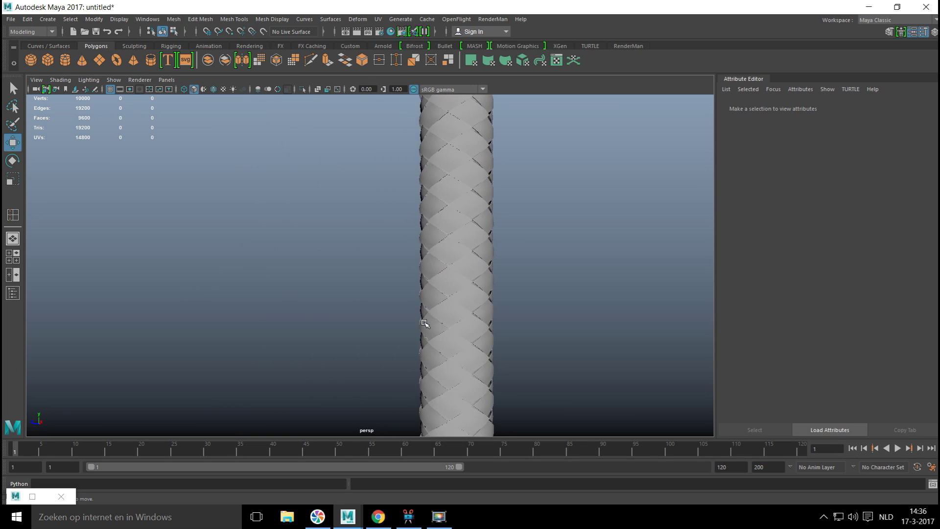
pyautogui.scroll(-4, 424, 323)
pyautogui.scroll(4, 318, 326)
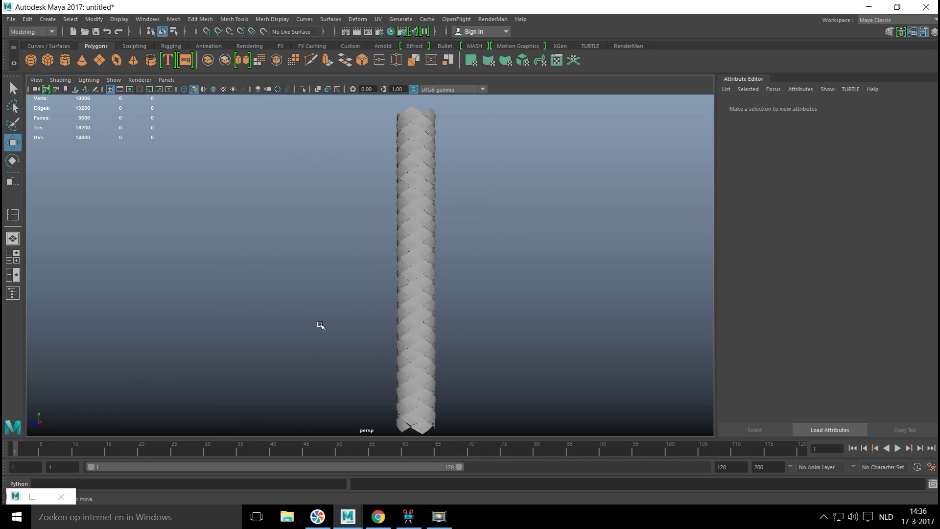
pyautogui.keyDown('alt'); pyautogui.moveTo(323, 331); pyautogui.dragTo(445, 334); pyautogui.keyUp('alt')
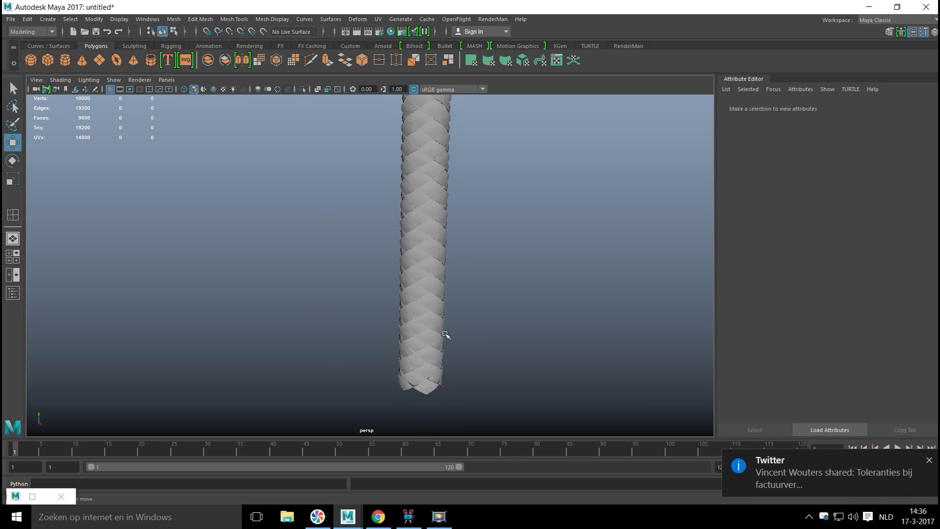
pyautogui.click(928, 460)
pyautogui.scroll(2, 492, 336)
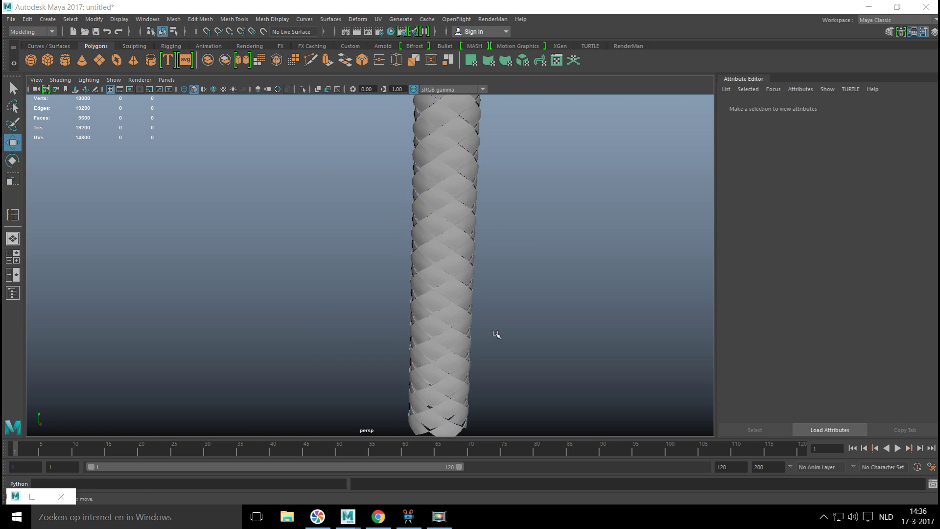
pyautogui.keyDown('alt'); pyautogui.moveTo(535, 259); pyautogui.dragTo(573, 260); pyautogui.keyUp('alt')
pyautogui.scroll(-4, 563, 267)
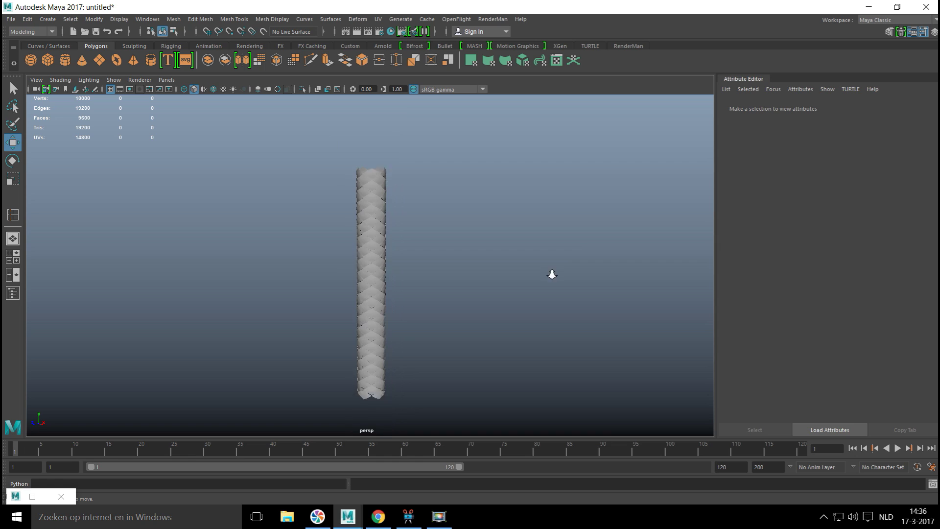
pyautogui.keyDown('alt'); pyautogui.moveTo(479, 306); pyautogui.dragTo(510, 275, button='middle'); pyautogui.keyUp('alt')
# Select every stacked band and combine them into a single mesh, pCube138
pyautogui.moveTo(300, 137); pyautogui.dragTo(525, 396)
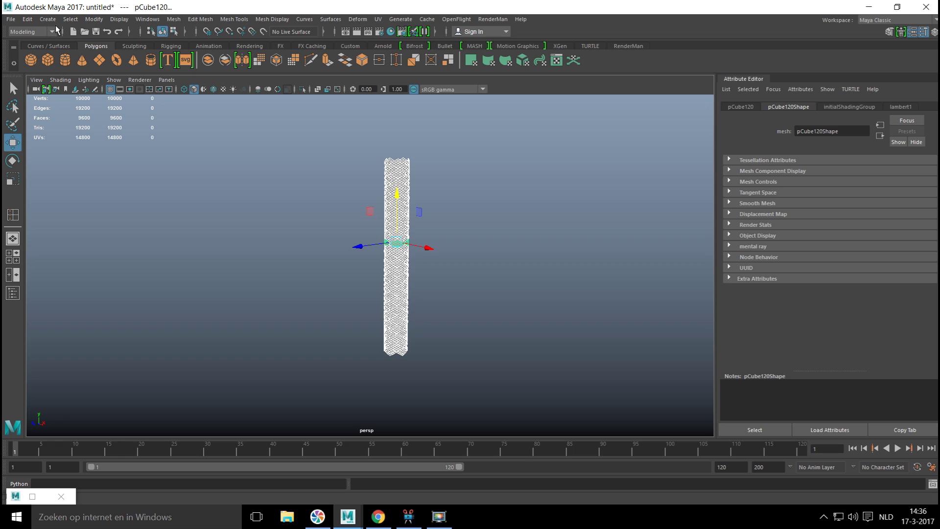
pyautogui.click(174, 19)
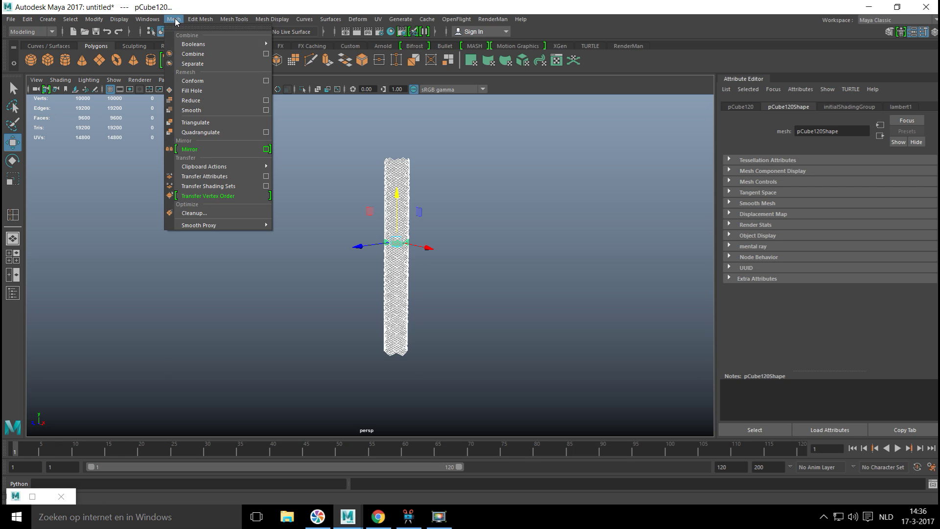
pyautogui.click(203, 54)
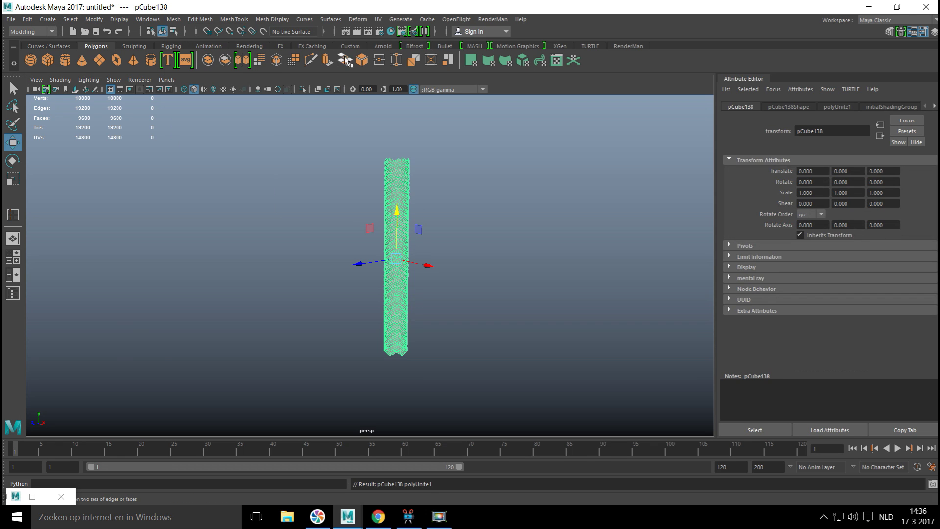
pyautogui.click(360, 21)
# Add a Bend deformer to the column and set bend1's curvature to 91.8
pyautogui.moveTo(445, 155)
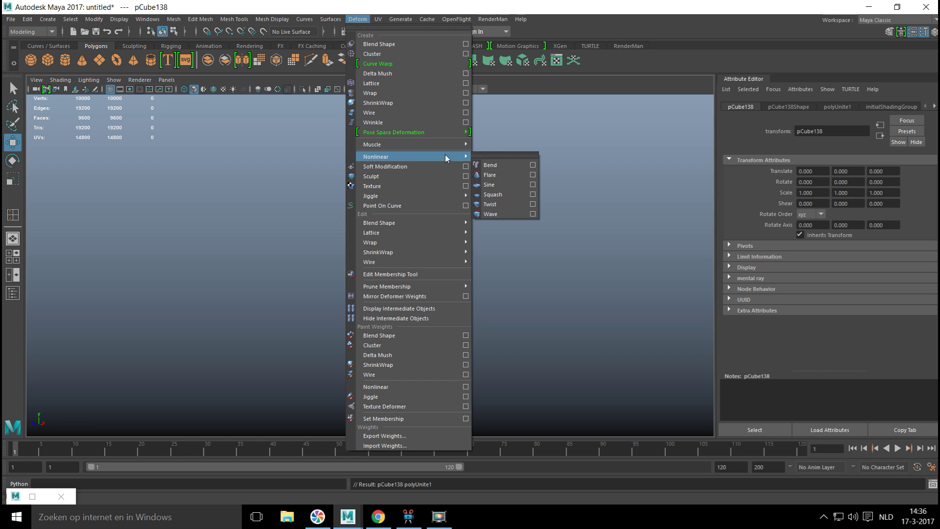
pyautogui.click(503, 167)
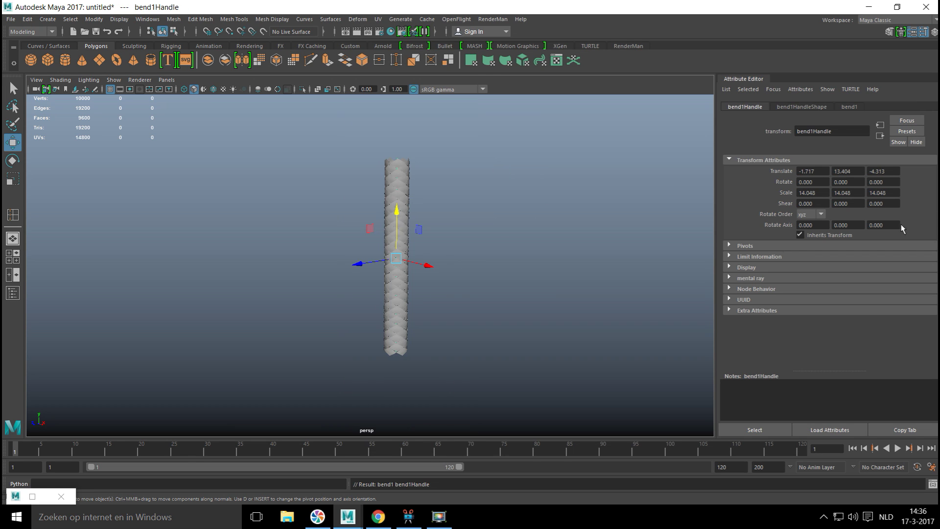
pyautogui.click(850, 107)
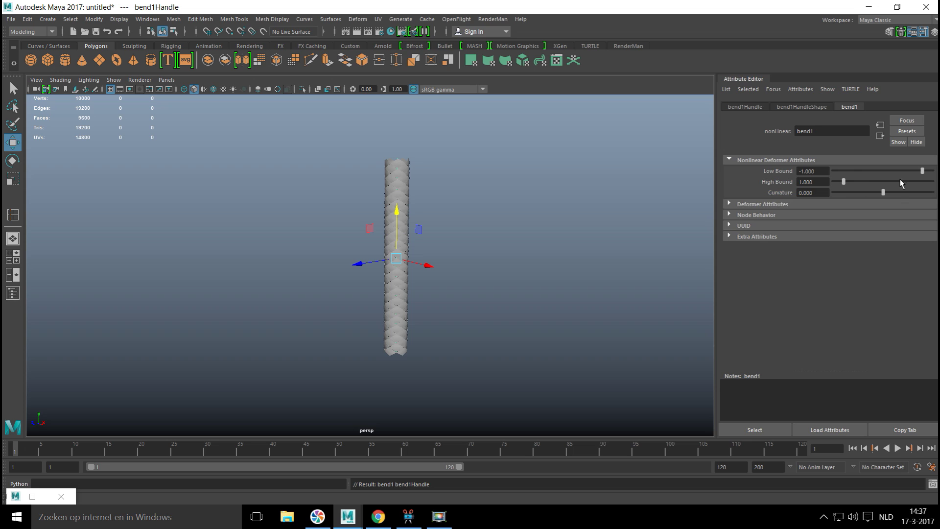
pyautogui.moveTo(884, 194); pyautogui.dragTo(908, 201)
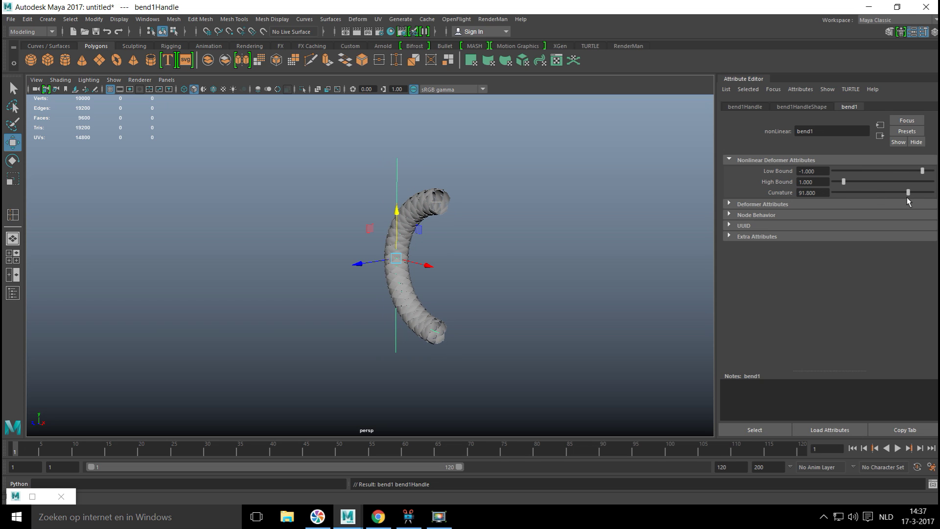
# Orbit around the bent column to inspect the C-shaped arc from the side
pyautogui.scroll(3, 539, 253)
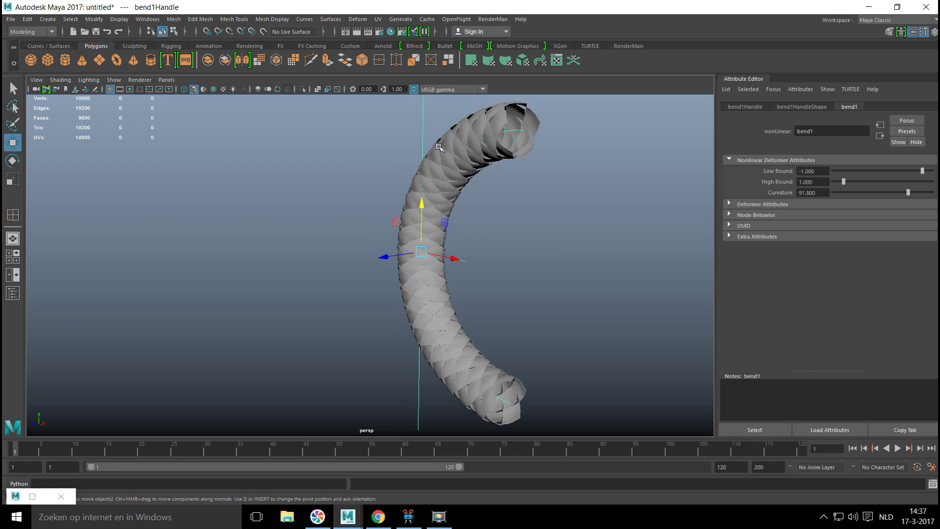
pyautogui.scroll(-3, 527, 239)
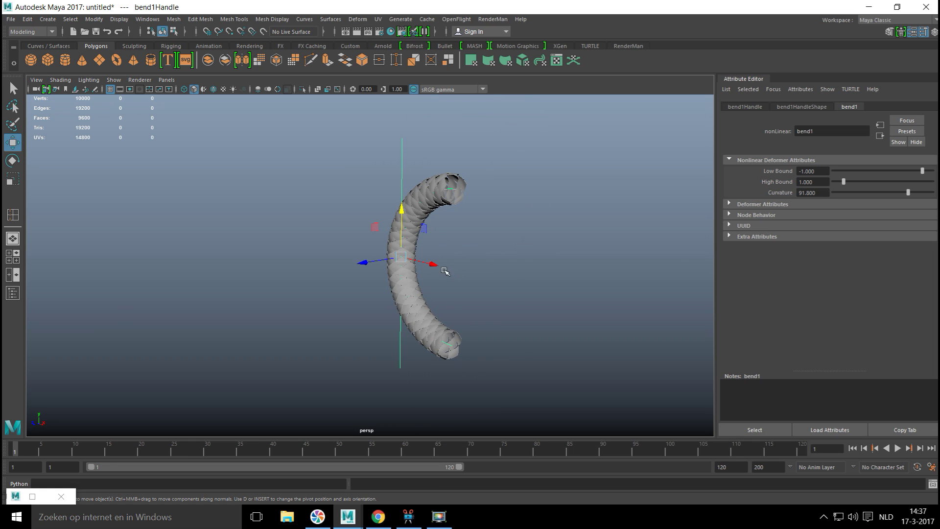
pyautogui.keyDown('alt'); pyautogui.moveTo(444, 270); pyautogui.dragTo(504, 293); pyautogui.keyUp('alt')
pyautogui.scroll(2, 507, 291)
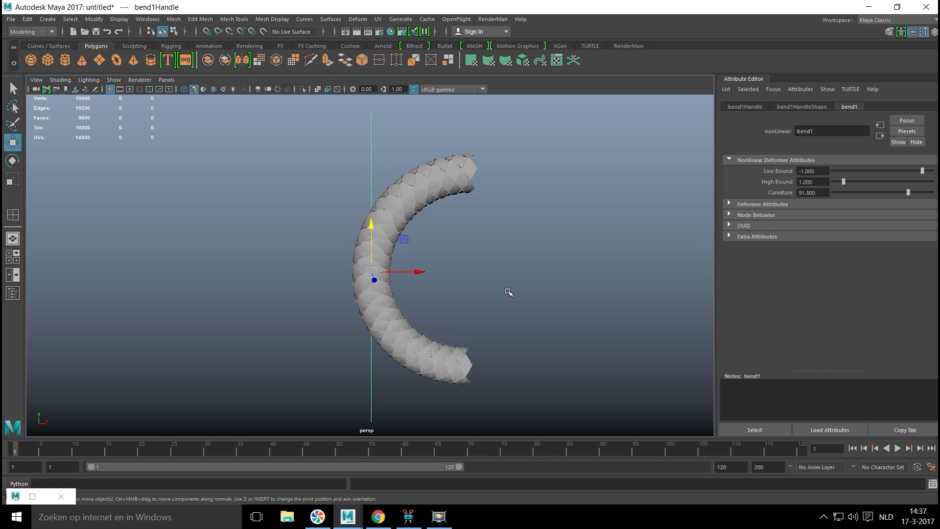
pyautogui.scroll(2, 508, 292)
pyautogui.keyDown('alt'); pyautogui.moveTo(502, 309); pyautogui.dragTo(476, 300); pyautogui.keyUp('alt')
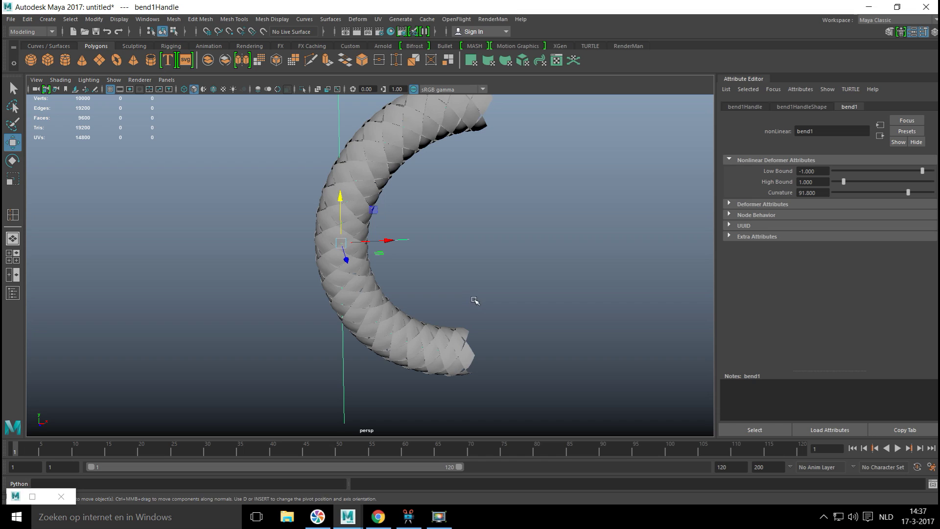
pyautogui.keyDown('alt'); pyautogui.moveTo(476, 300); pyautogui.dragTo(482, 329, button='middle'); pyautogui.keyUp('alt')
pyautogui.keyDown('alt'); pyautogui.moveTo(483, 329); pyautogui.dragTo(537, 310); pyautogui.keyUp('alt')
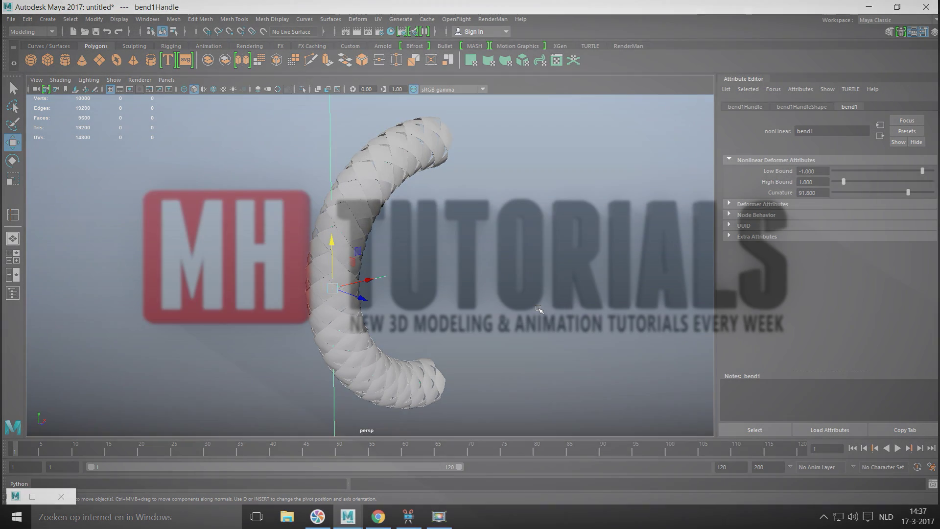